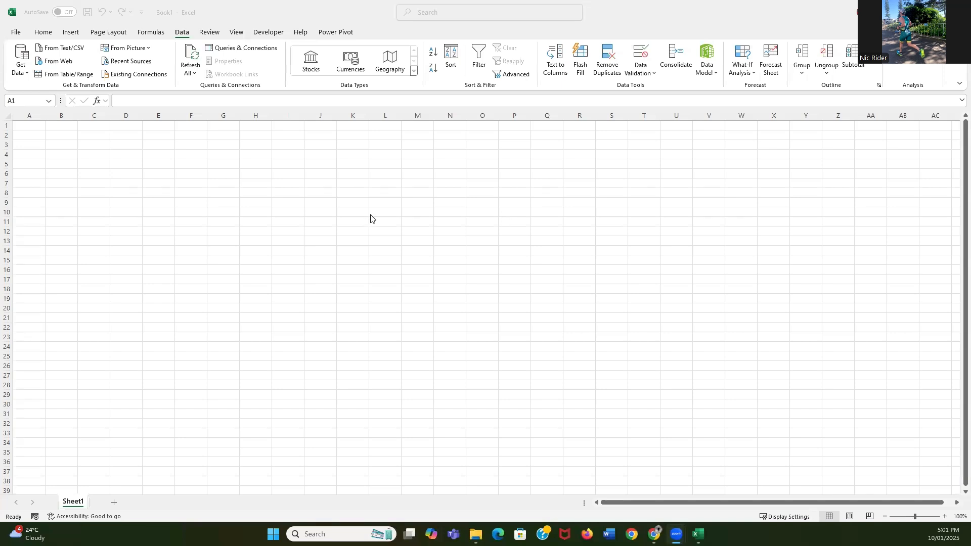
# Launch the Power Query Editor from the blank workbook.
pyautogui.click(653, 10)
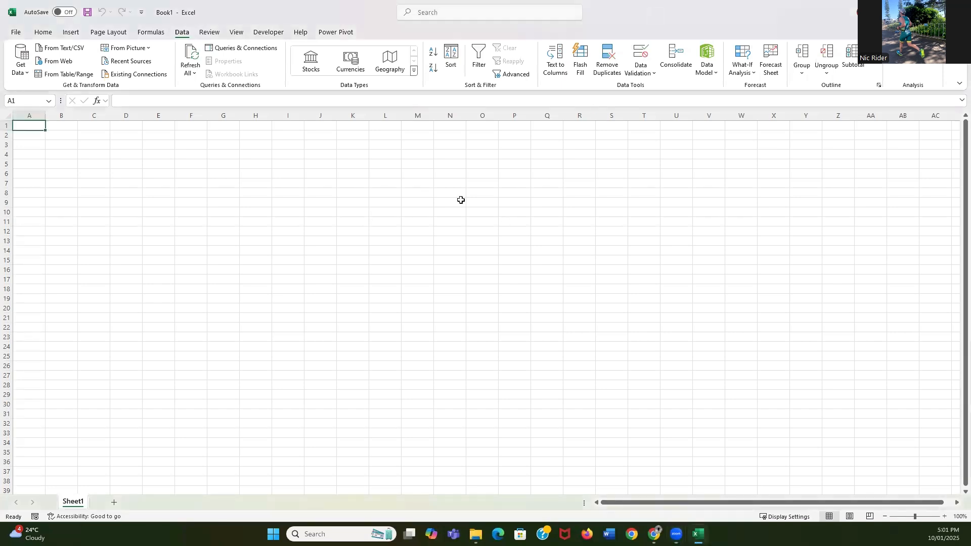
pyautogui.click(460, 201)
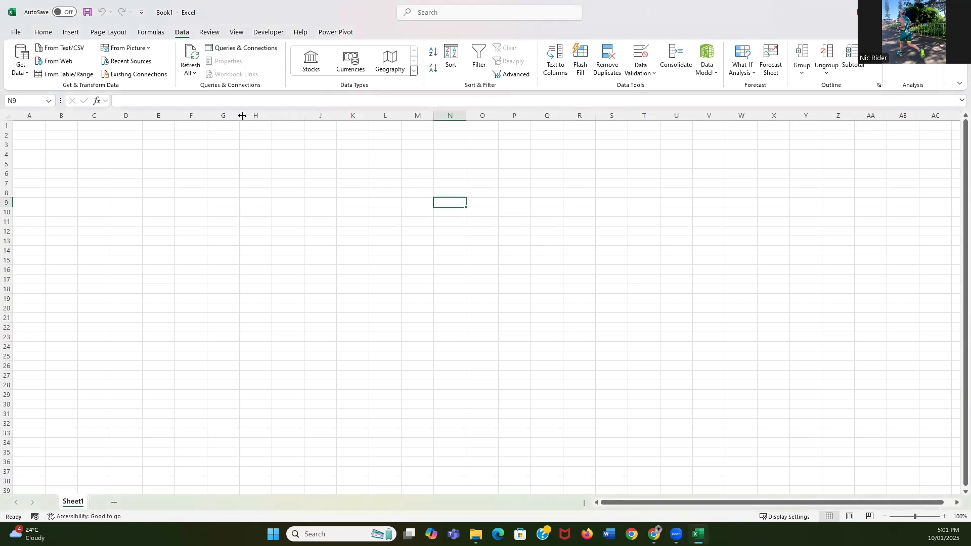
pyautogui.click(260, 144)
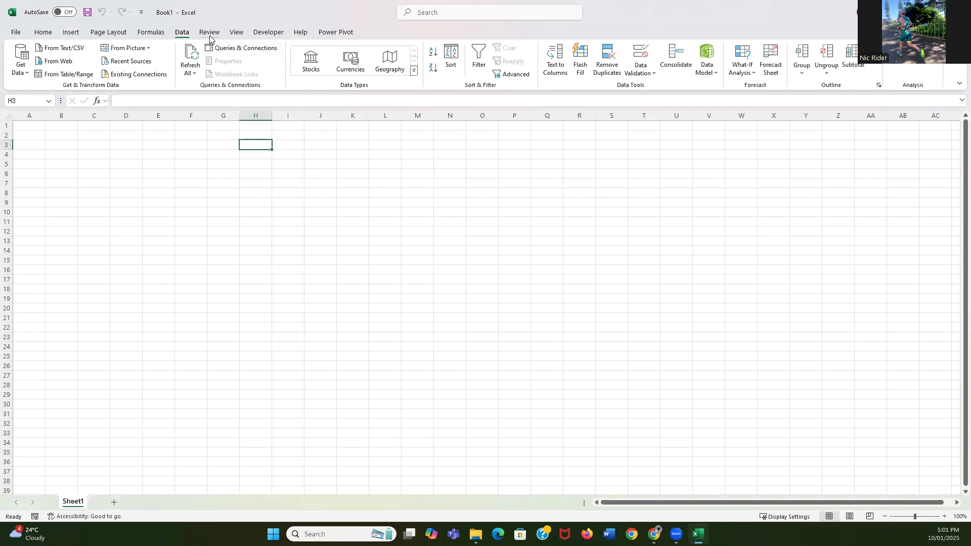
pyautogui.click(18, 71)
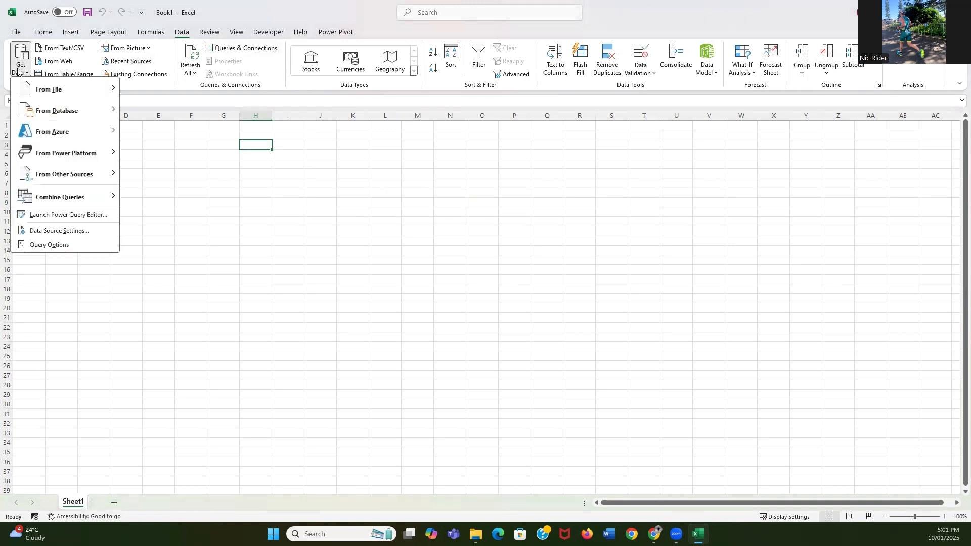
pyautogui.click(73, 215)
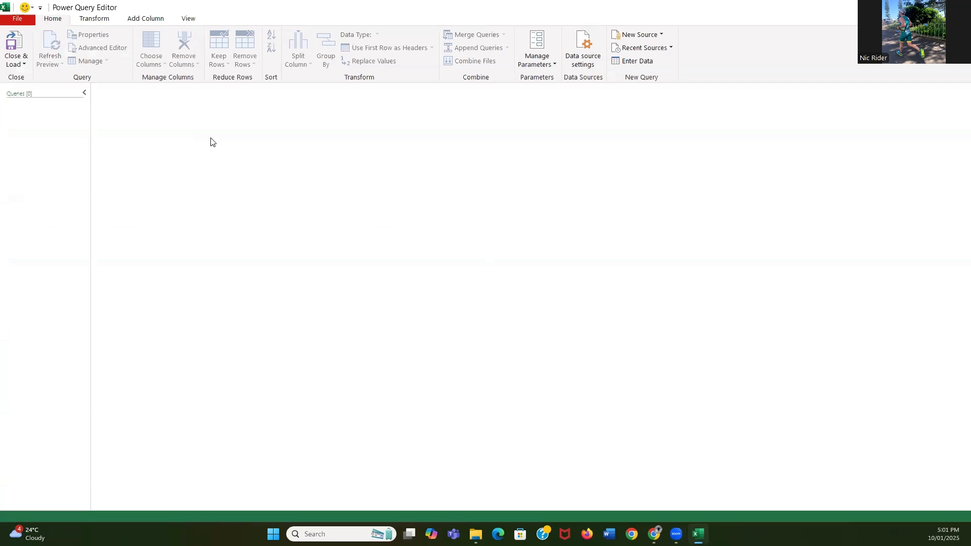
# Import Table1 from the Excel workbook "Car price dataset" as a new source.
pyautogui.click(660, 37)
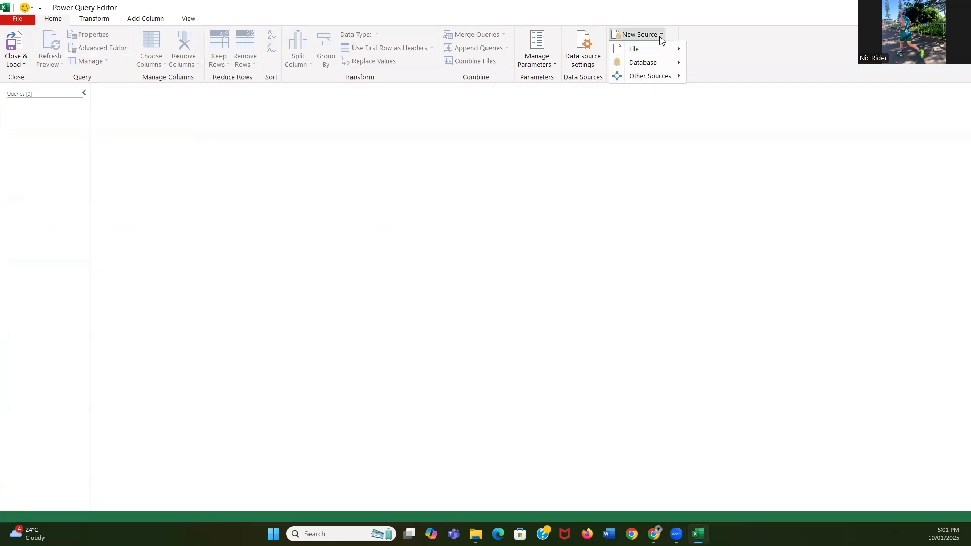
pyautogui.moveTo(661, 52)
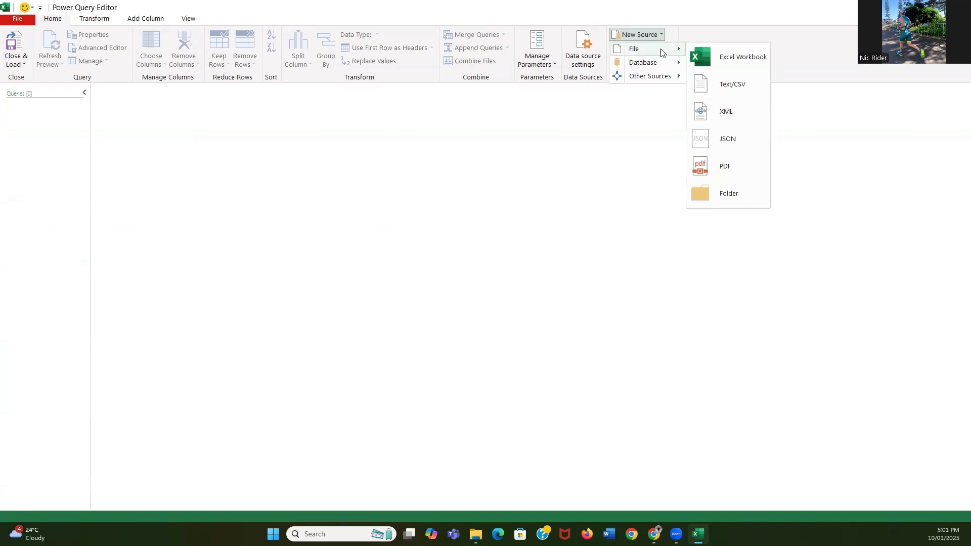
pyautogui.click(734, 59)
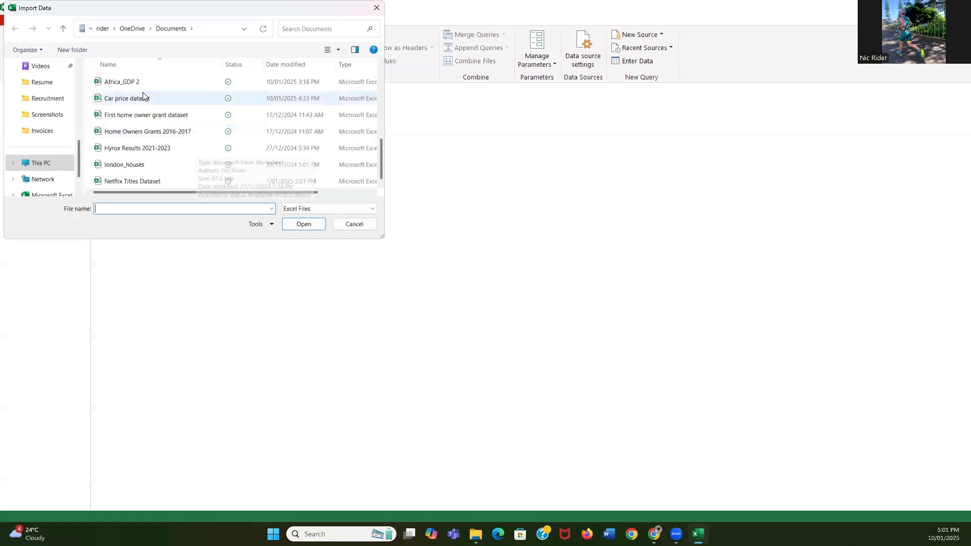
pyautogui.doubleClick(155, 99)
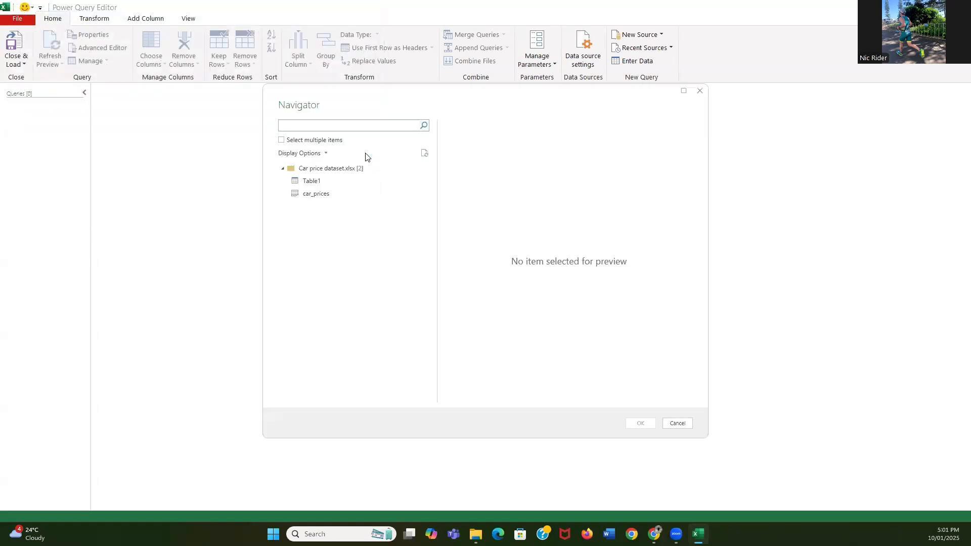
pyautogui.click(343, 181)
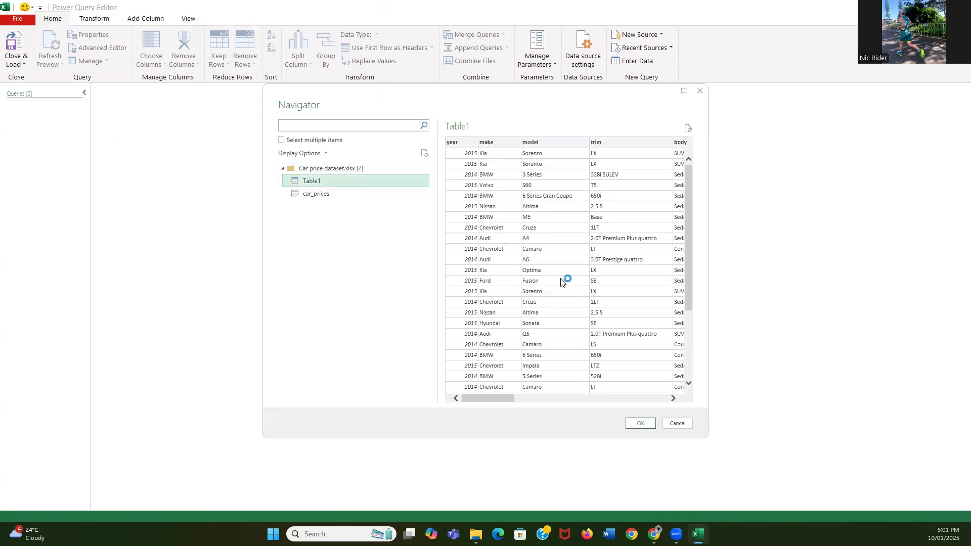
pyautogui.click(640, 424)
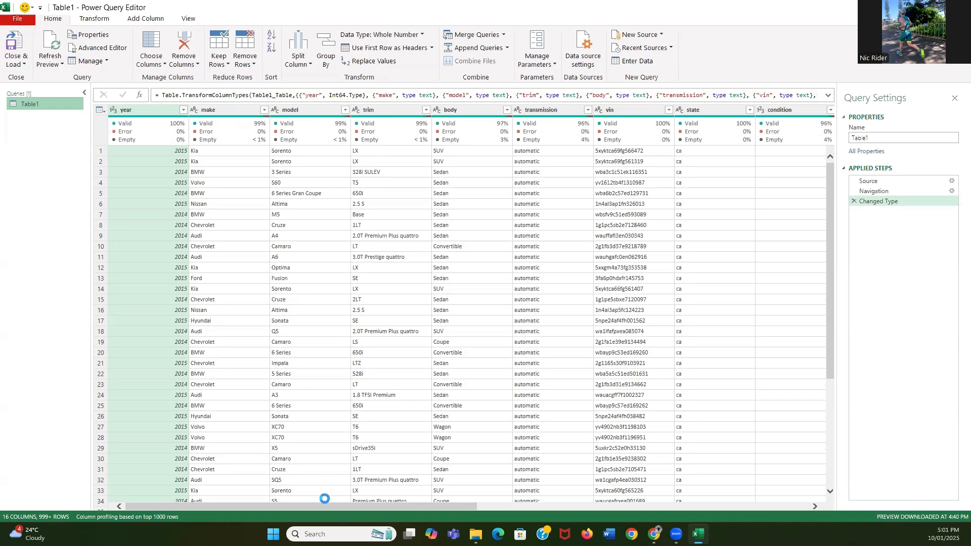
# Change the sellingprice column's data type to Currency, replacing its current type conversion.
pyautogui.moveTo(323, 506); pyautogui.dragTo(230, 500)
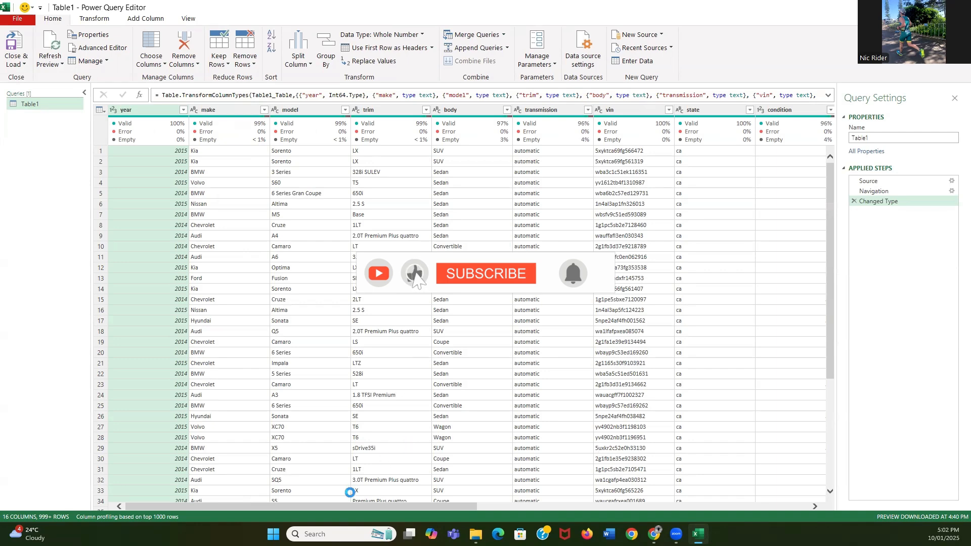
pyautogui.moveTo(340, 506); pyautogui.dragTo(673, 504)
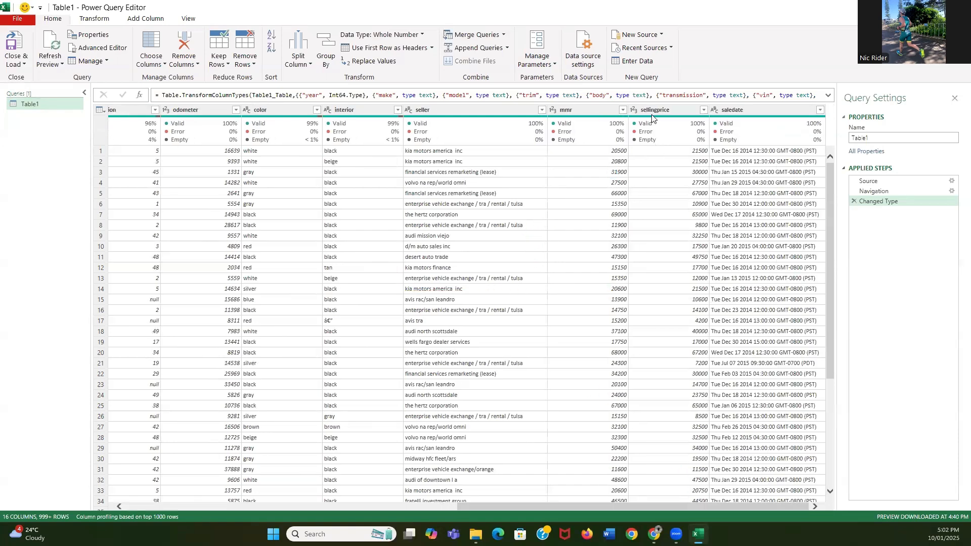
pyautogui.click(674, 111)
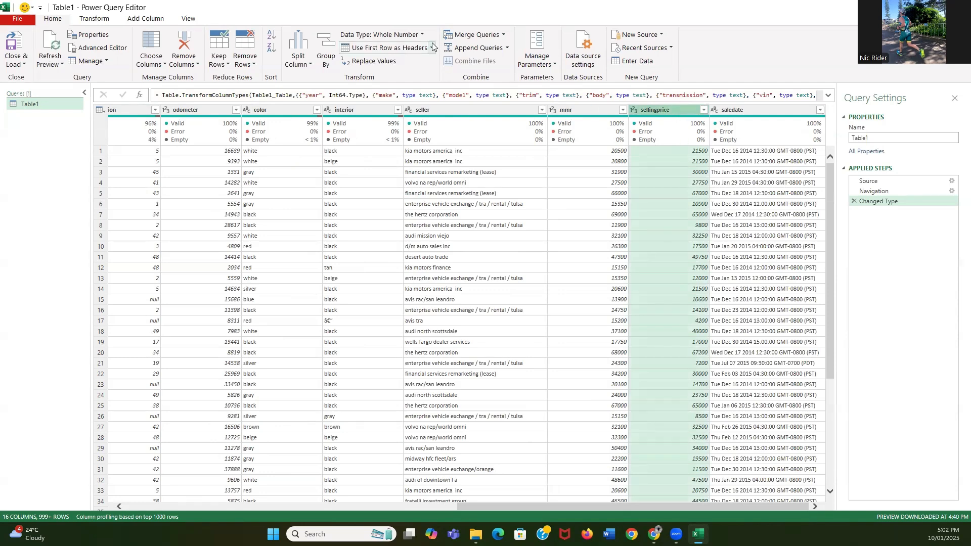
pyautogui.click(419, 35)
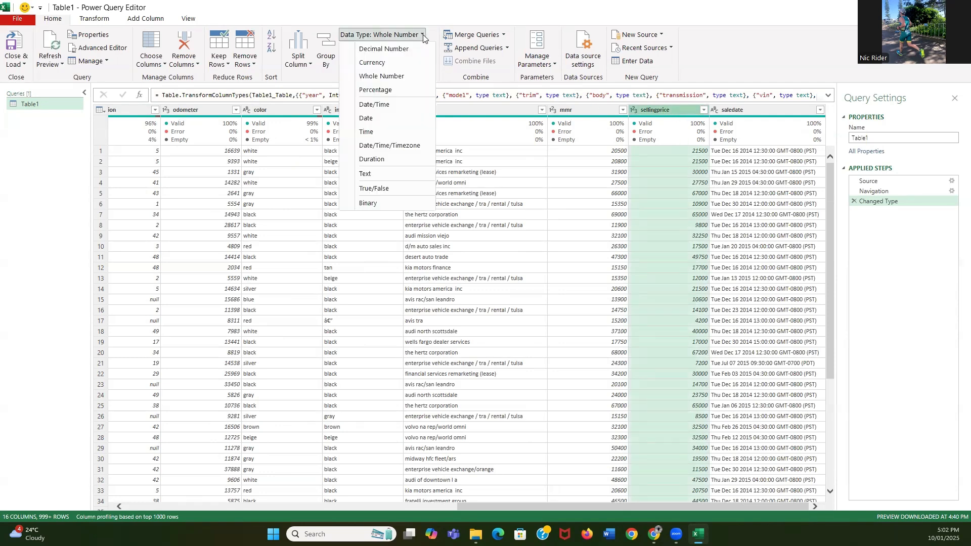
pyautogui.click(412, 65)
pyautogui.click(514, 290)
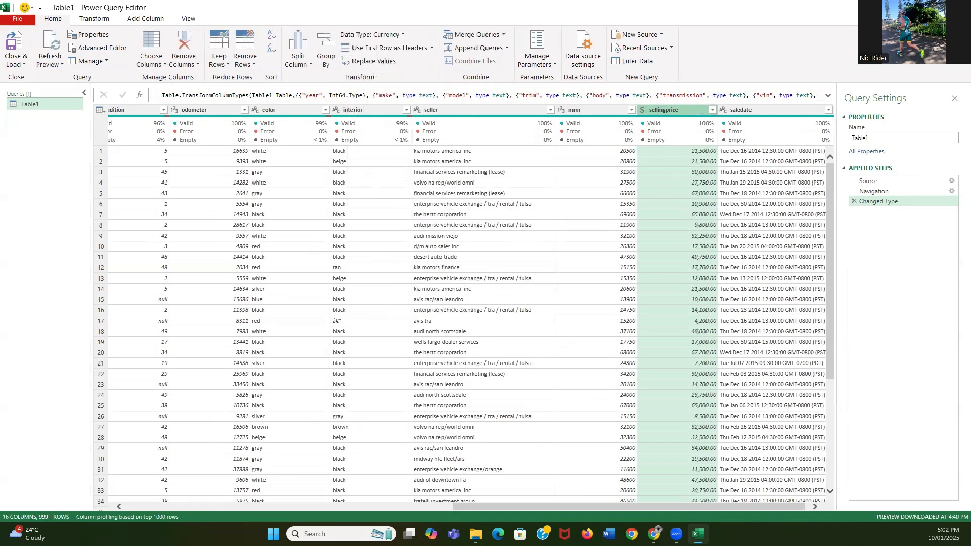
pyautogui.hotkey('alt', 'Tab')
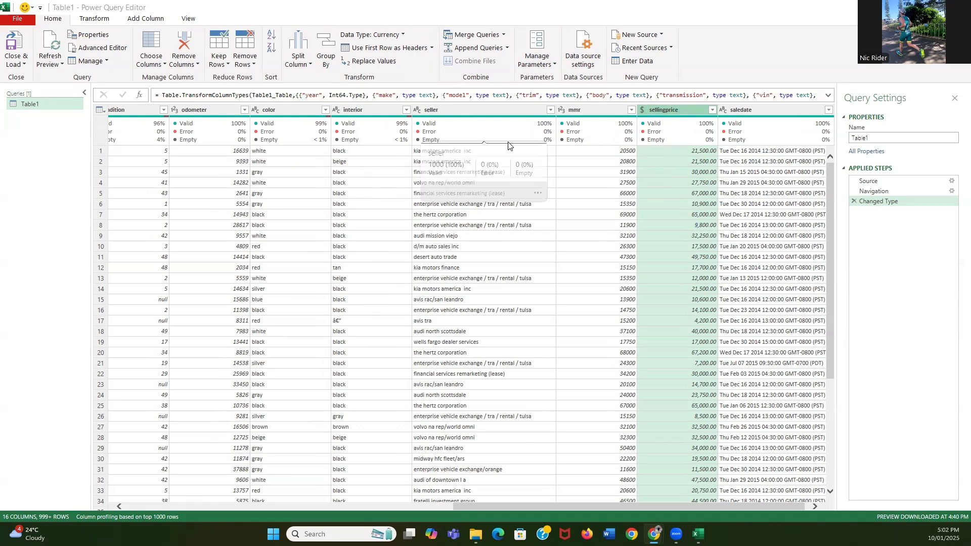
# Start a custom column with a formula that divides sellingprice by odometer: [sellingprice]/[odometer].
pyautogui.click(223, 109)
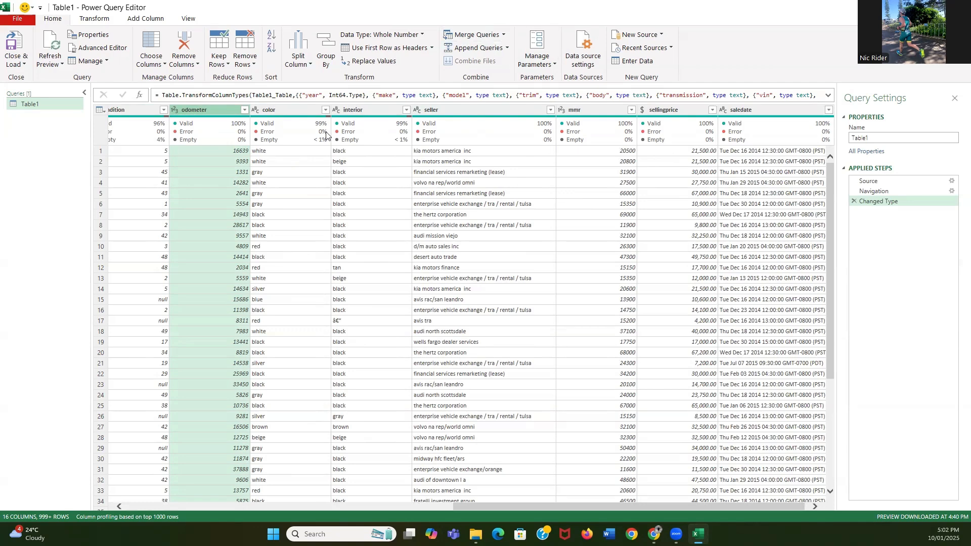
pyautogui.moveTo(251, 143)
pyautogui.click(97, 18)
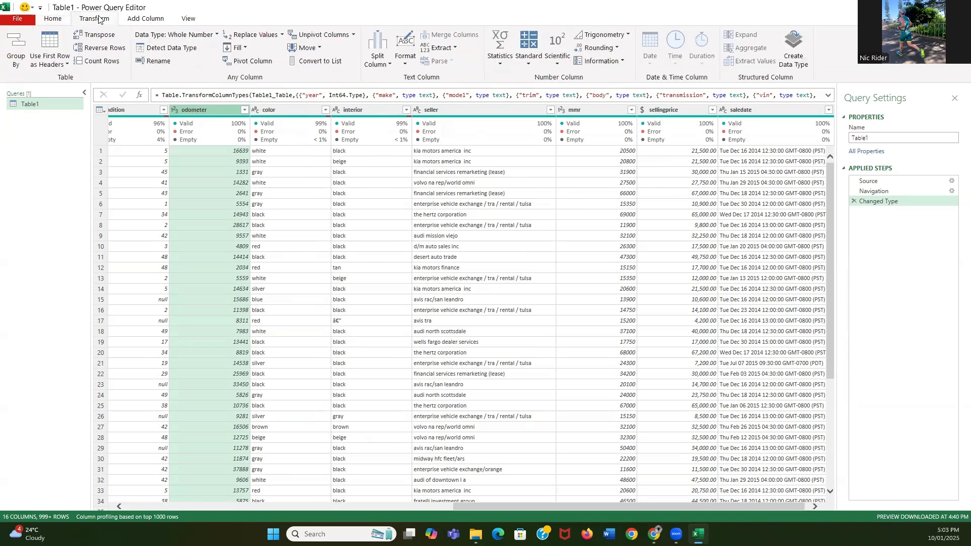
pyautogui.click(150, 19)
pyautogui.click(58, 49)
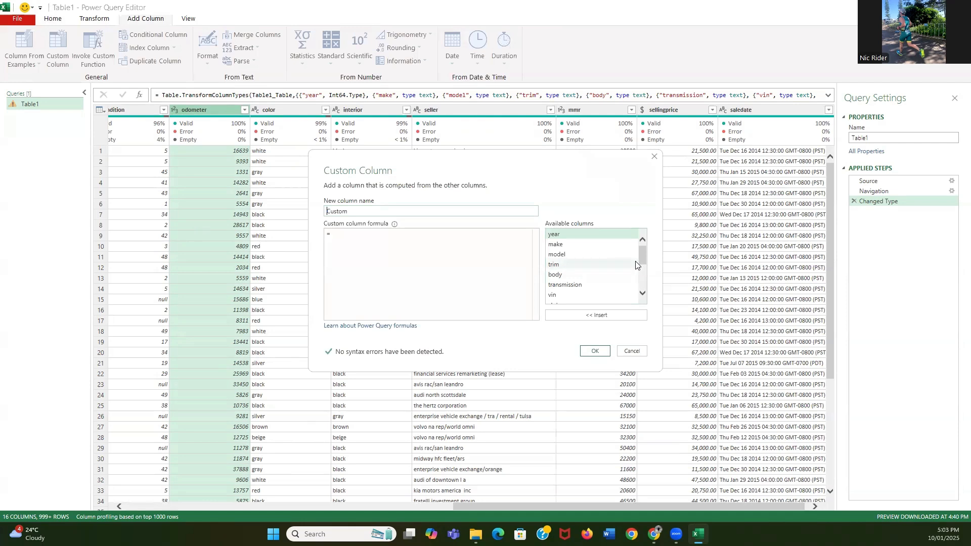
pyautogui.moveTo(641, 260); pyautogui.dragTo(644, 289)
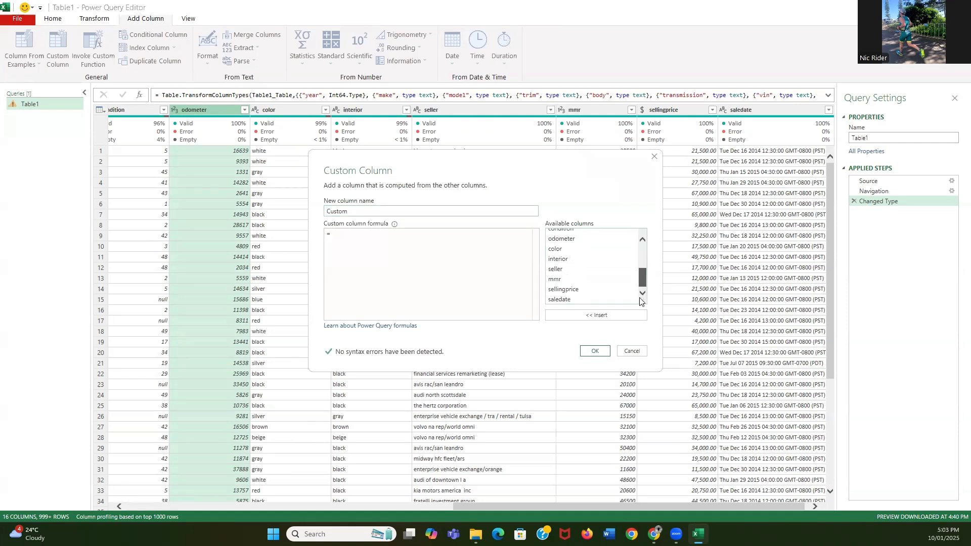
pyautogui.doubleClick(583, 290)
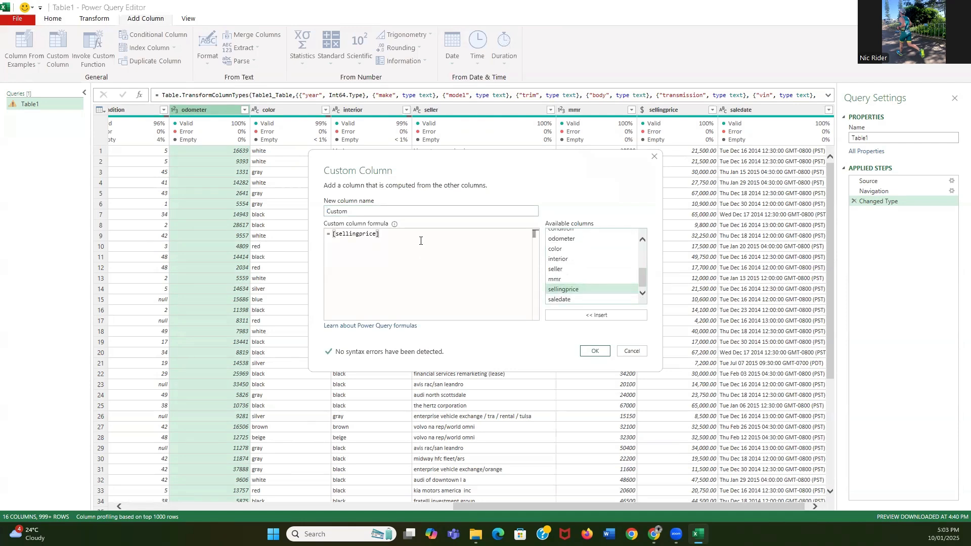
pyautogui.write('/')
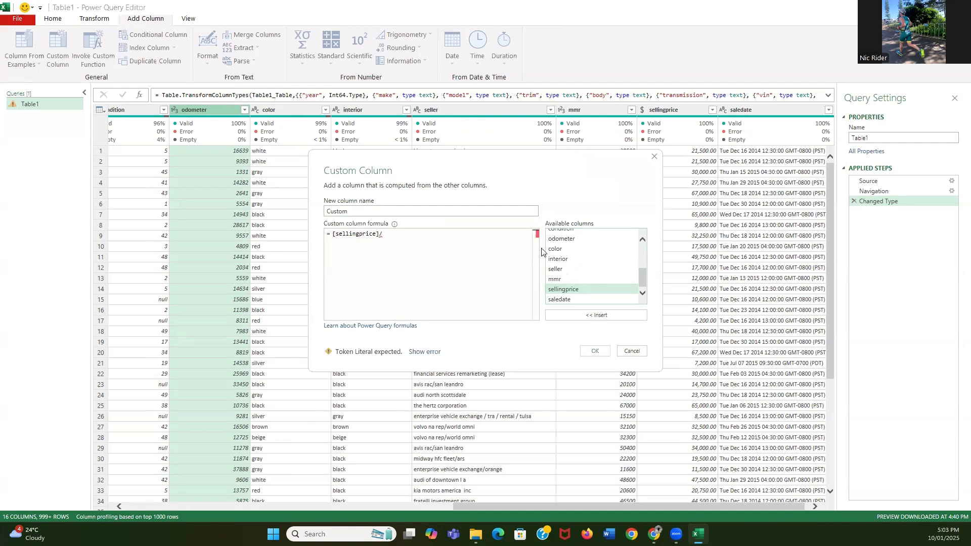
pyautogui.scroll(1, 610, 266)
pyautogui.doubleClick(591, 250)
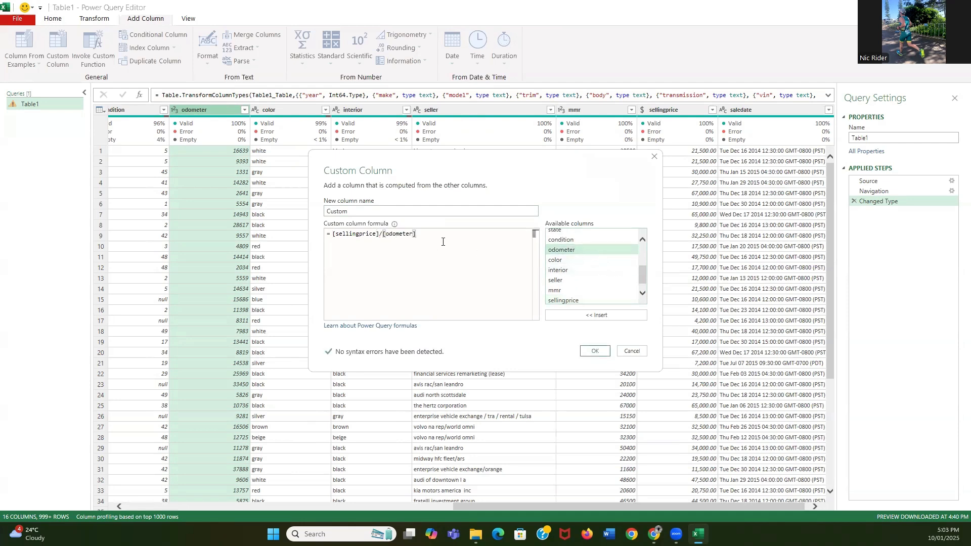
# Name the custom column "Price Per Mile" and add it to the table.
pyautogui.doubleClick(371, 211)
pyautogui.write('Price Per Mile')
pyautogui.click(595, 352)
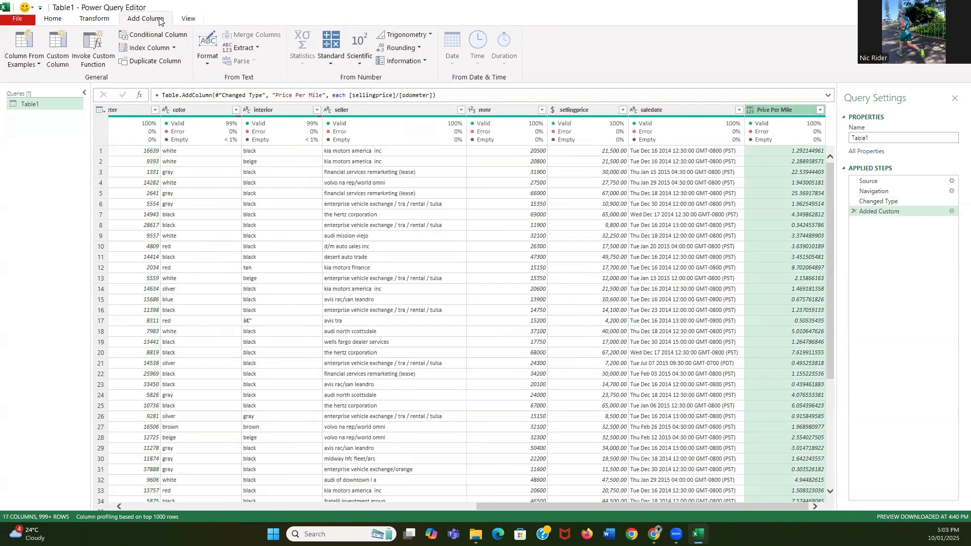
# Set the data type of the Price Per Mile column to Currency.
pyautogui.click(60, 20)
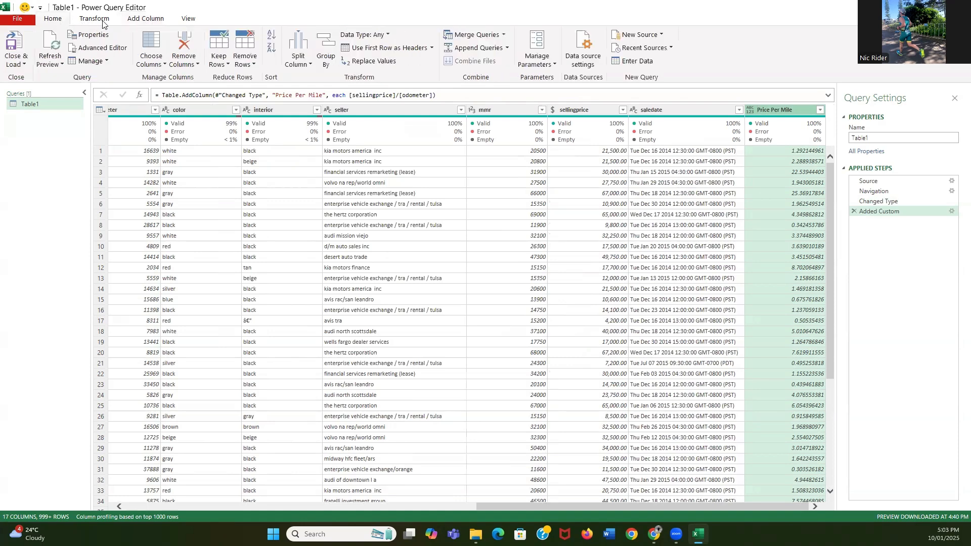
pyautogui.click(378, 35)
pyautogui.click(372, 63)
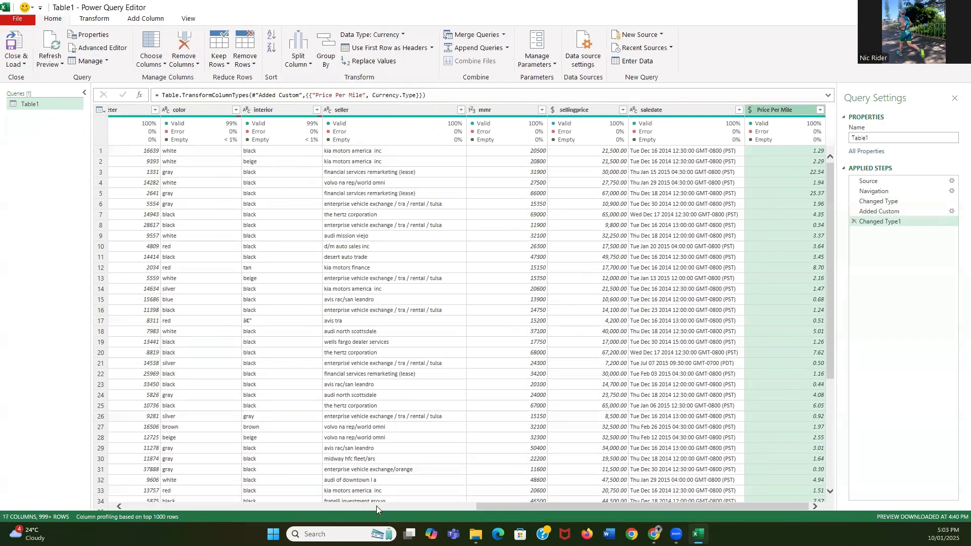
# Review the table's columns and rows, from Price Per Mile back to the make, model, trim and body values.
pyautogui.moveTo(508, 507)
pyautogui.mouseDown()
pyautogui.moveTo(119, 505)
pyautogui.moveTo(514, 503)
pyautogui.mouseUp()
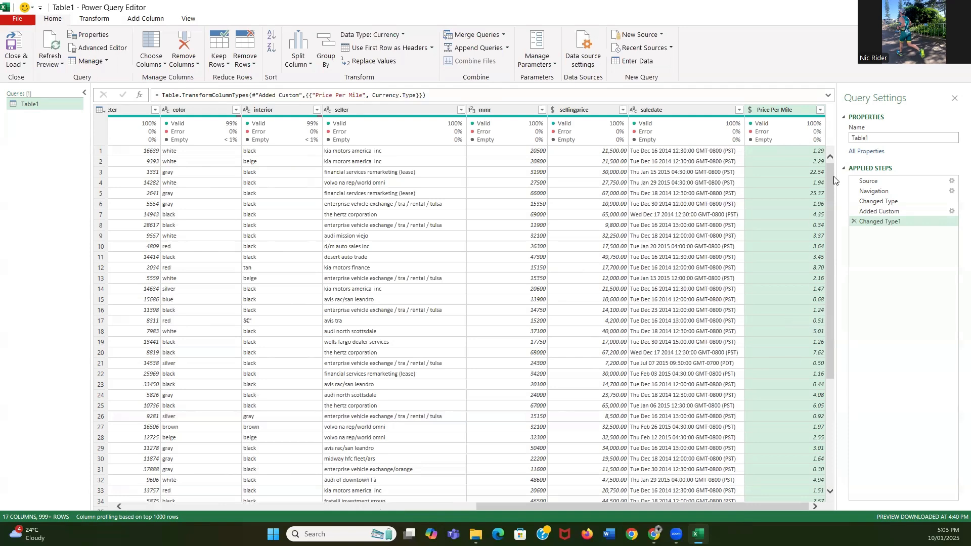
pyautogui.moveTo(831, 179)
pyautogui.mouseDown()
pyautogui.moveTo(856, 360)
pyautogui.moveTo(841, 415)
pyautogui.moveTo(828, 163)
pyautogui.mouseUp()
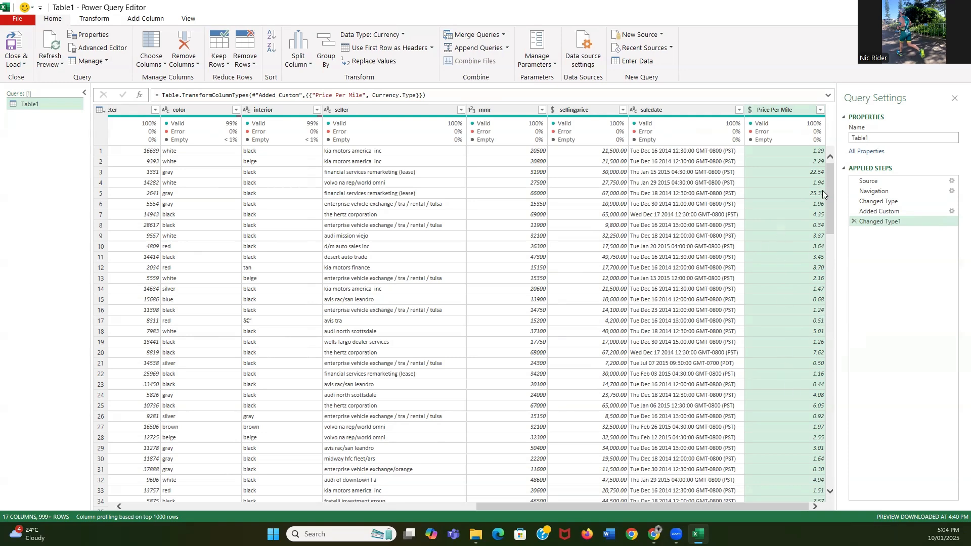
pyautogui.moveTo(604, 505); pyautogui.dragTo(399, 504)
pyautogui.moveTo(315, 506); pyautogui.dragTo(217, 498)
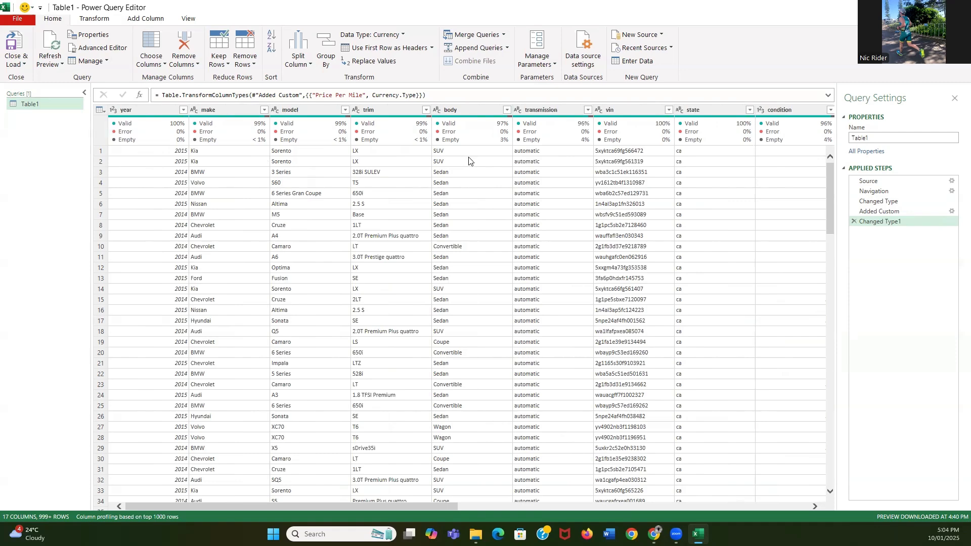
pyautogui.scroll(-1, 469, 161)
pyautogui.scroll(-2, 469, 161)
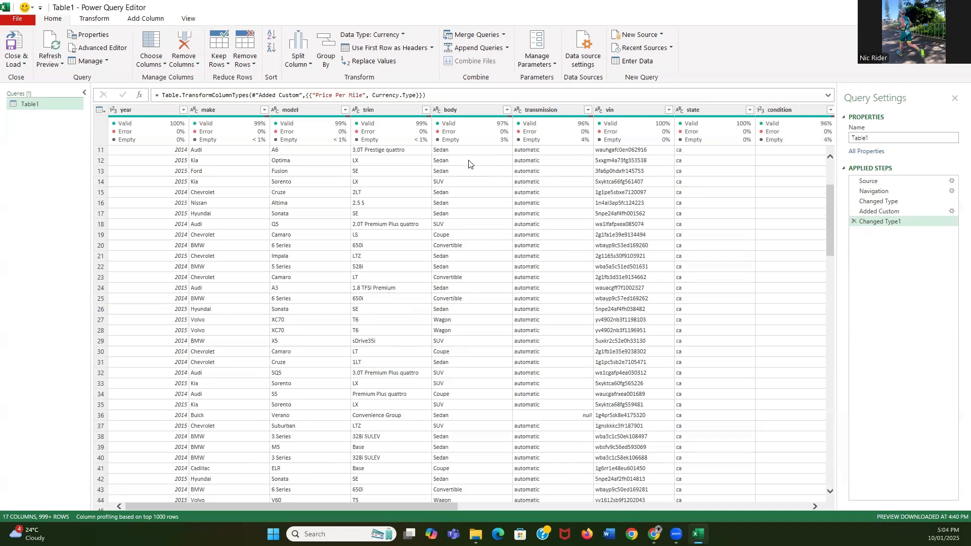
pyautogui.scroll(-3, 469, 164)
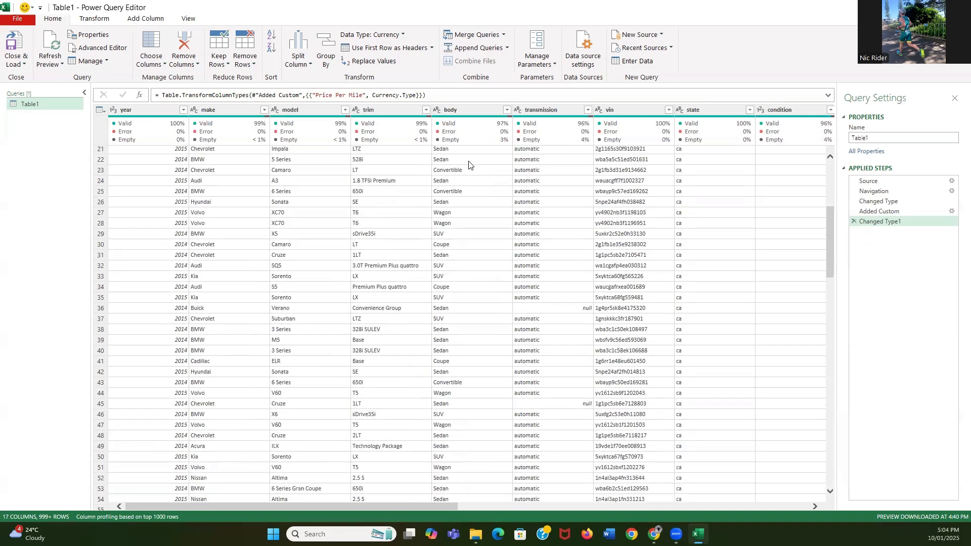
pyautogui.scroll(-5, 469, 164)
pyautogui.scroll(-2, 481, 265)
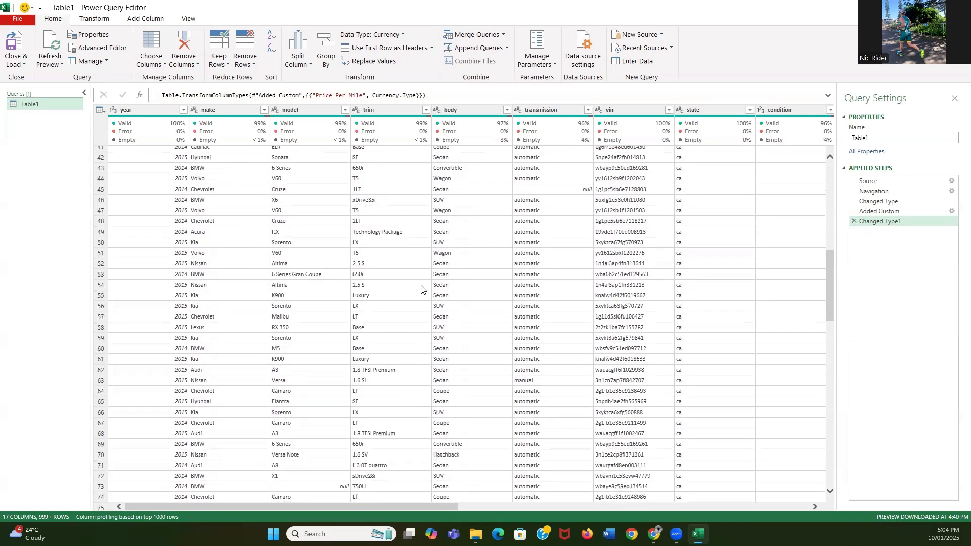
pyautogui.scroll(-5, 418, 292)
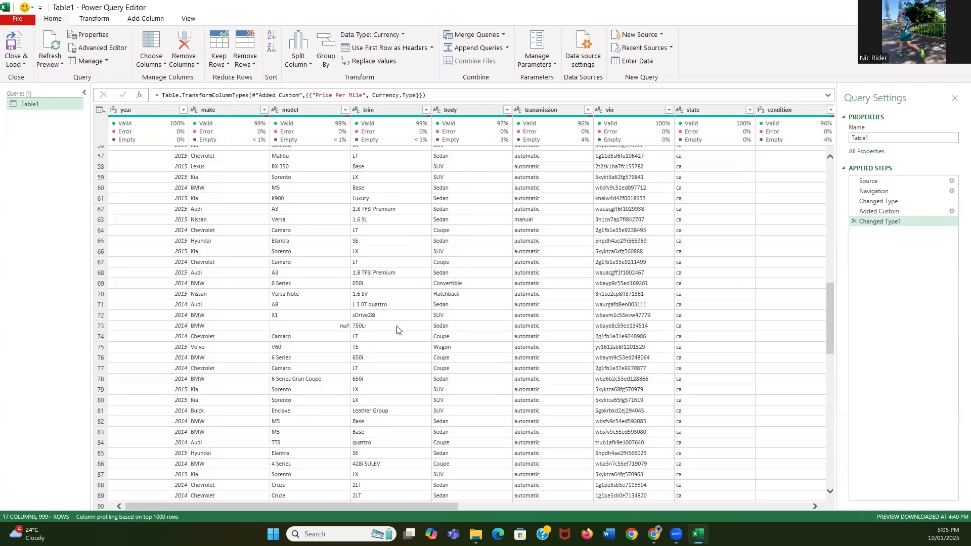
pyautogui.scroll(5, 401, 225)
pyautogui.scroll(3, 401, 225)
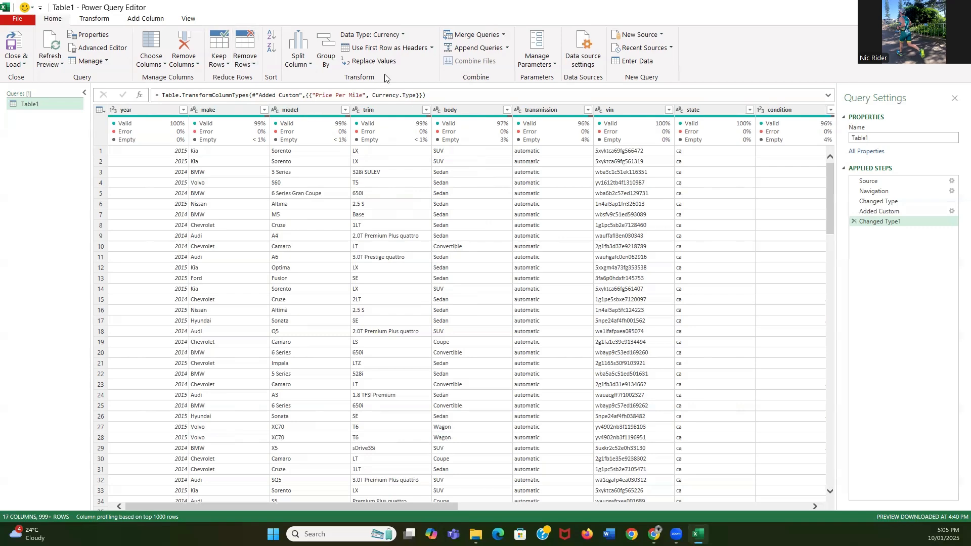
# Select the make and model columns together.
pyautogui.click(98, 20)
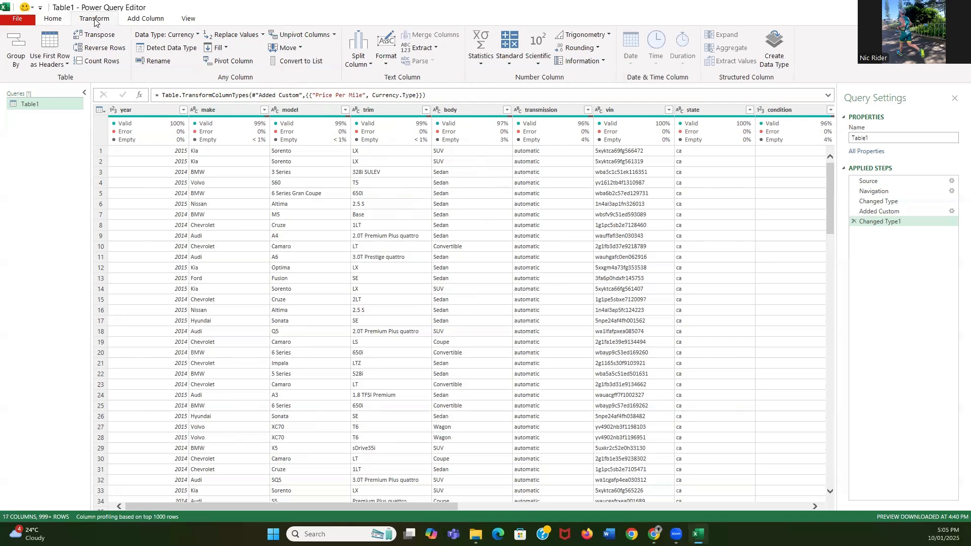
pyautogui.click(64, 24)
pyautogui.click(222, 111)
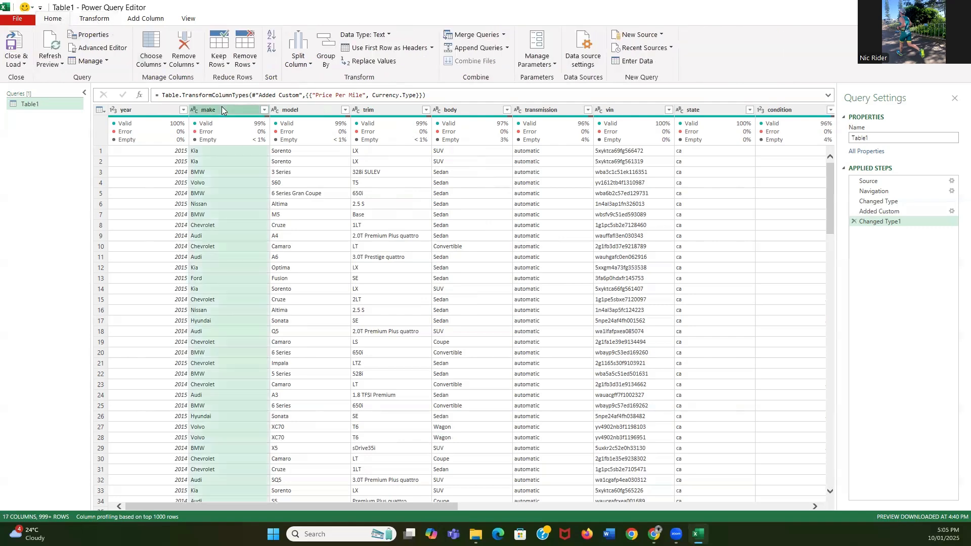
pyautogui.keyDown('ctrl'); pyautogui.click(310, 110); pyautogui.keyUp('ctrl')
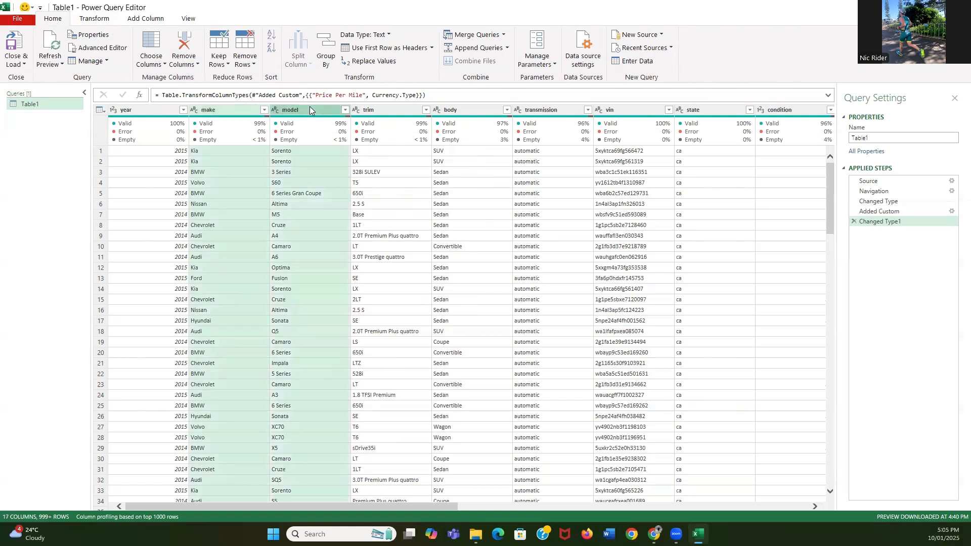
pyautogui.click(325, 63)
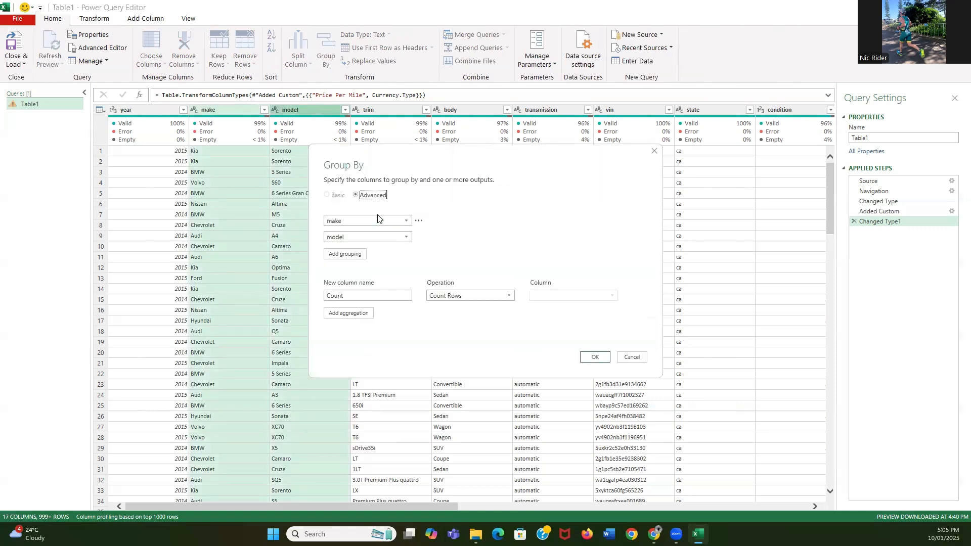
pyautogui.click(383, 295)
pyautogui.click(441, 296)
pyautogui.click(478, 249)
pyautogui.click(632, 357)
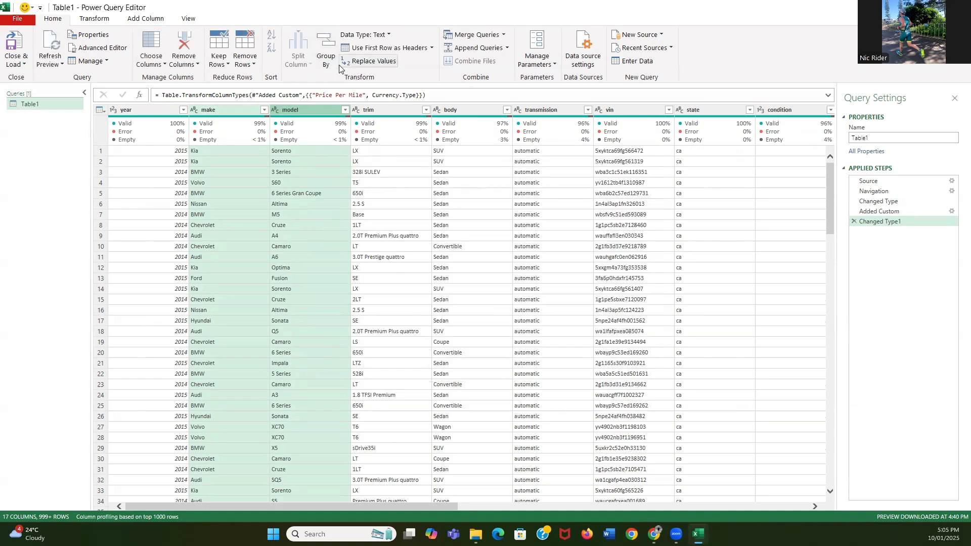
# Merge the selected make and model columns with a space separator into a column named "What car do you drive?".
pyautogui.click(144, 19)
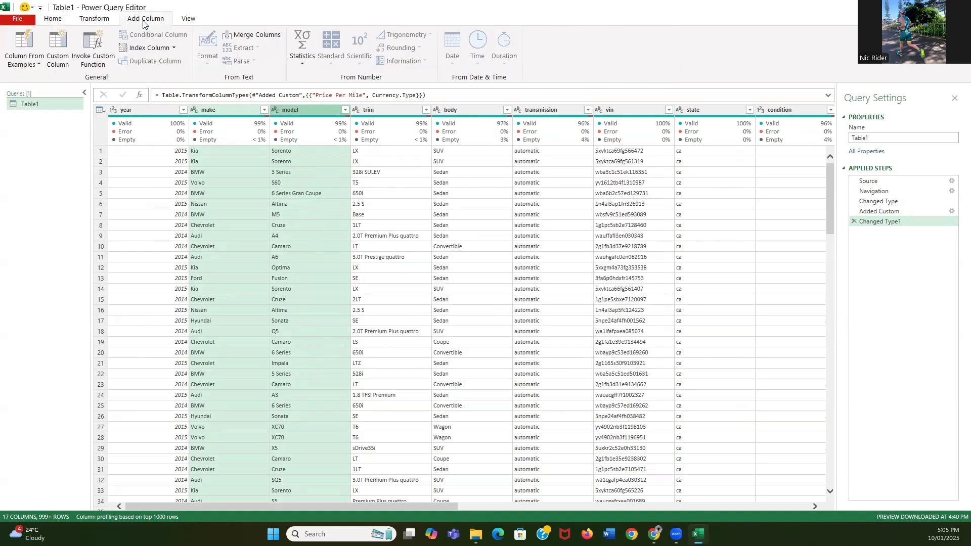
pyautogui.click(104, 20)
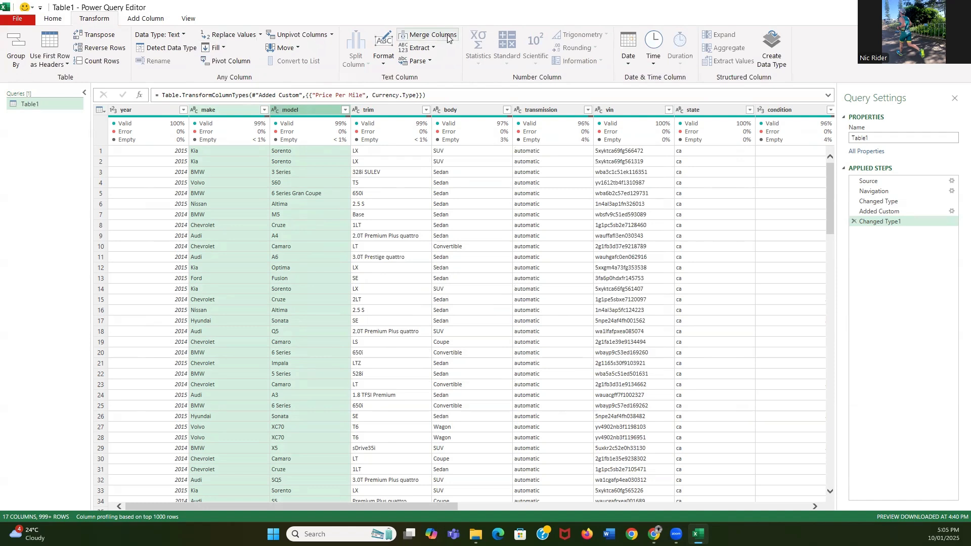
pyautogui.click(448, 36)
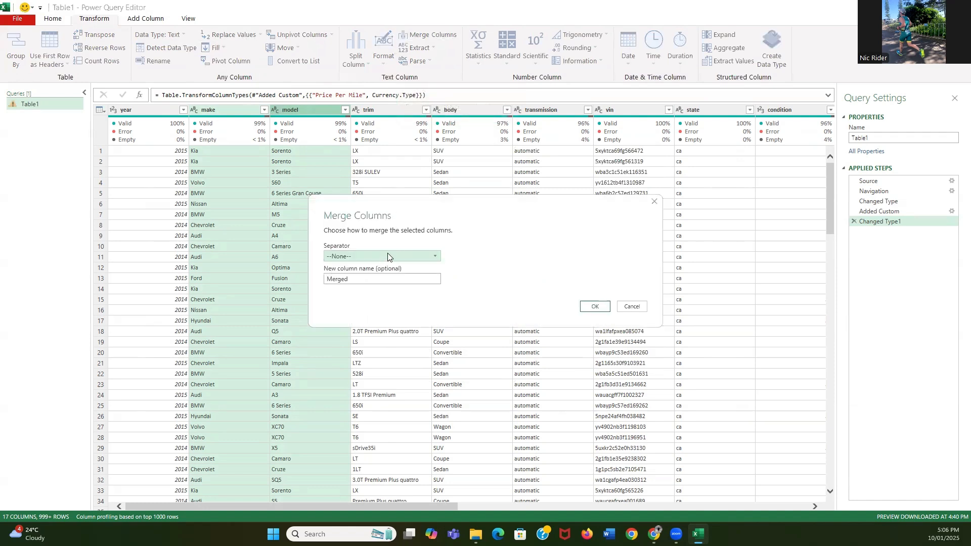
pyautogui.click(387, 258)
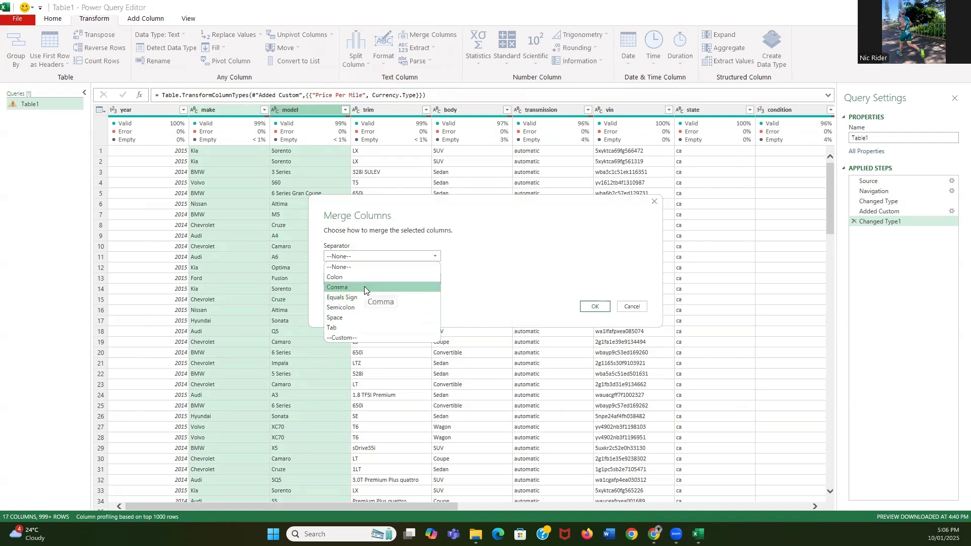
pyautogui.click(362, 318)
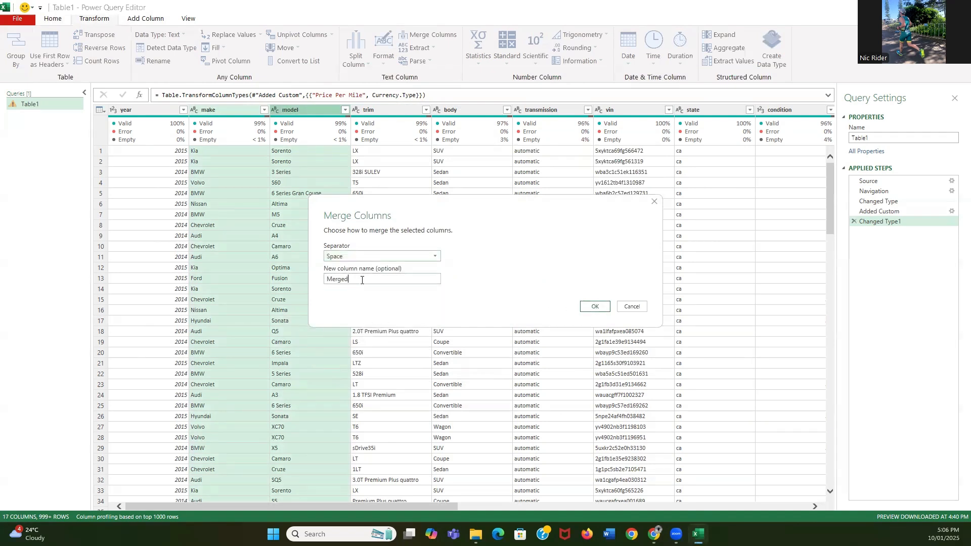
pyautogui.moveTo(362, 280); pyautogui.dragTo(292, 276)
pyautogui.write('What car do you drive?')
pyautogui.click(595, 306)
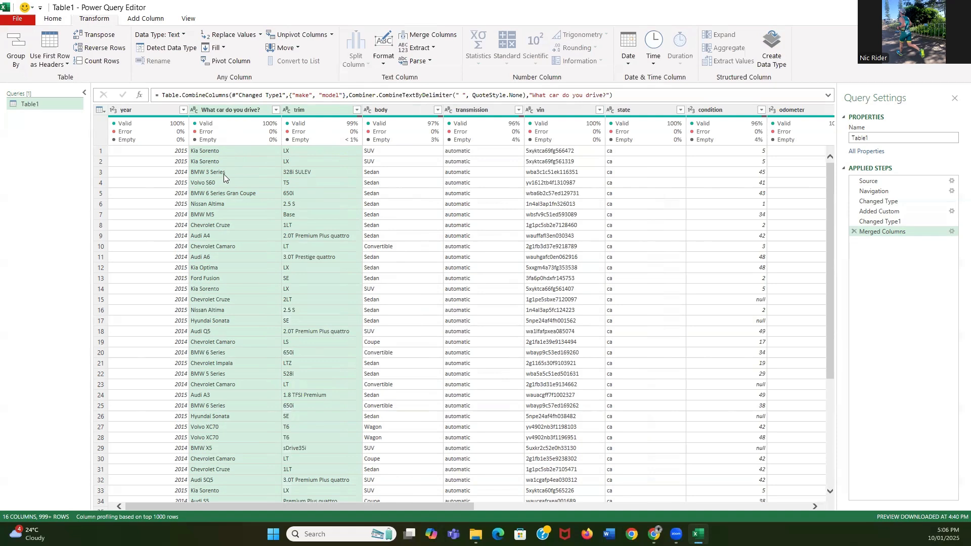
# Review the merged car column alongside the trim and body values.
pyautogui.click(239, 203)
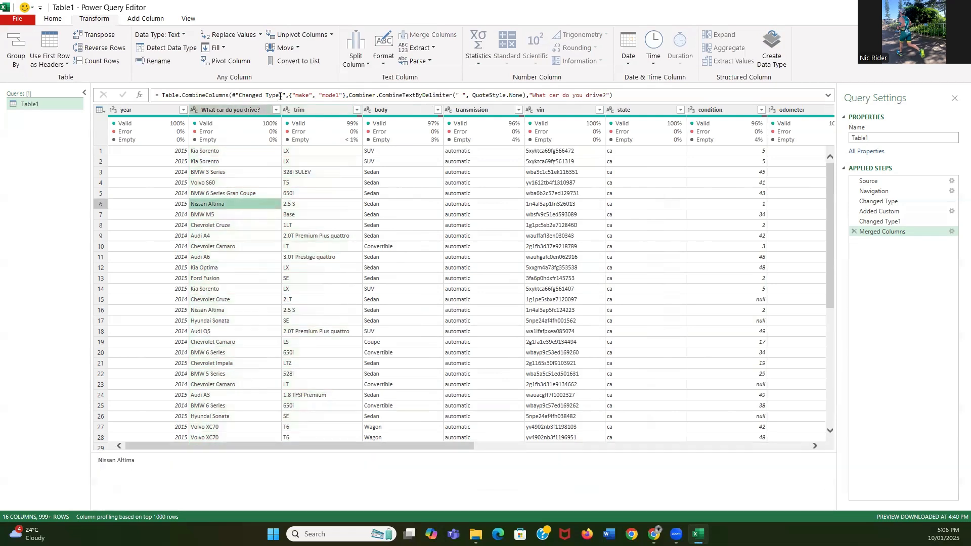
pyautogui.click(390, 181)
pyautogui.click(324, 160)
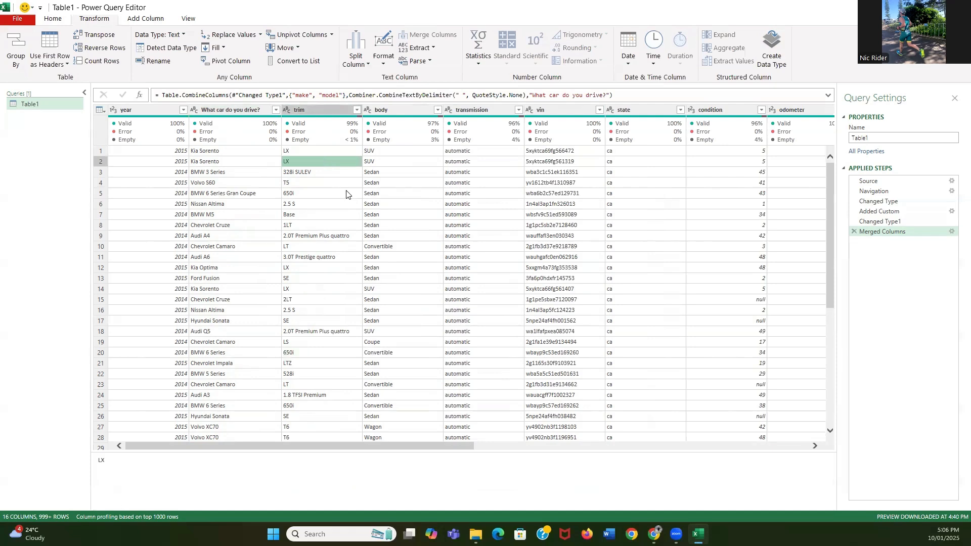
pyautogui.click(436, 438)
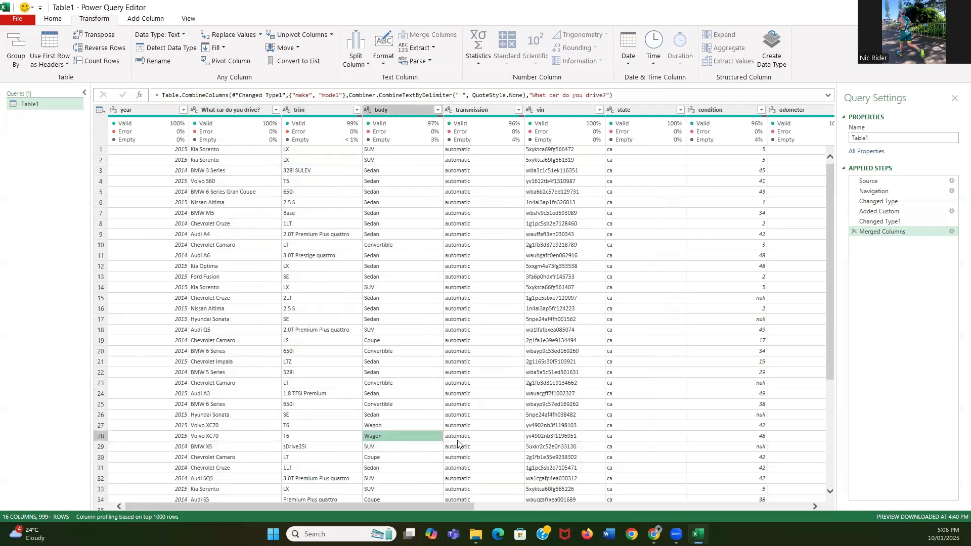
pyautogui.click(404, 224)
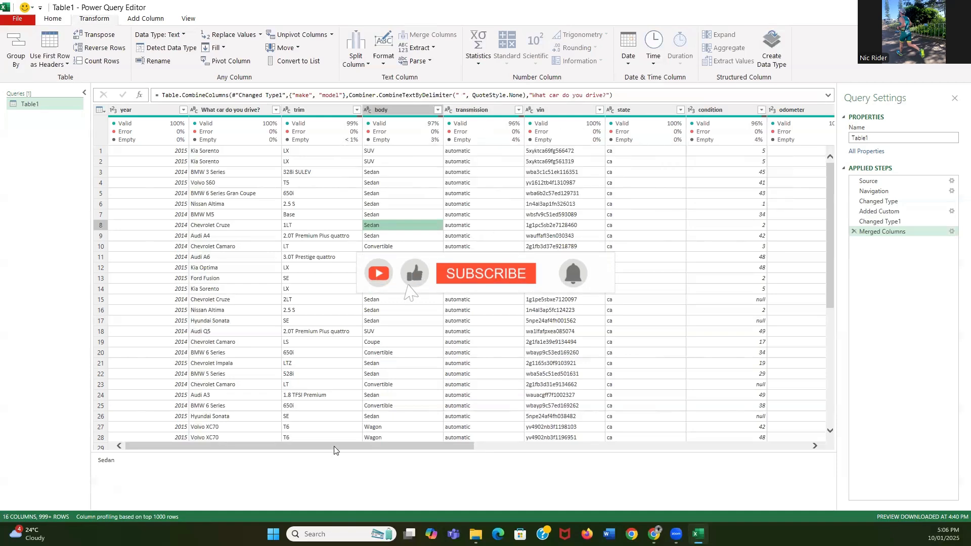
pyautogui.moveTo(334, 447)
pyautogui.mouseDown()
pyautogui.moveTo(748, 474)
pyautogui.moveTo(334, 449)
pyautogui.mouseUp()
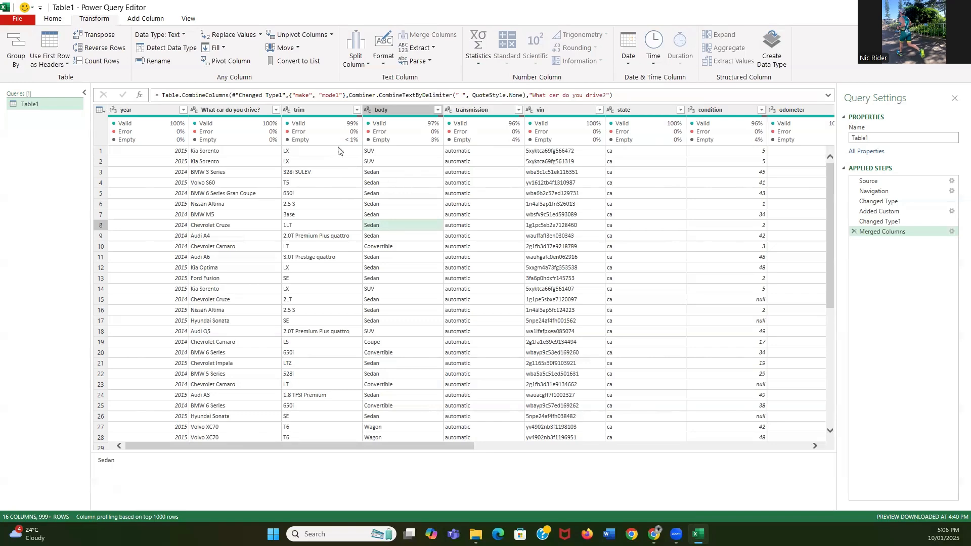
pyautogui.click(146, 19)
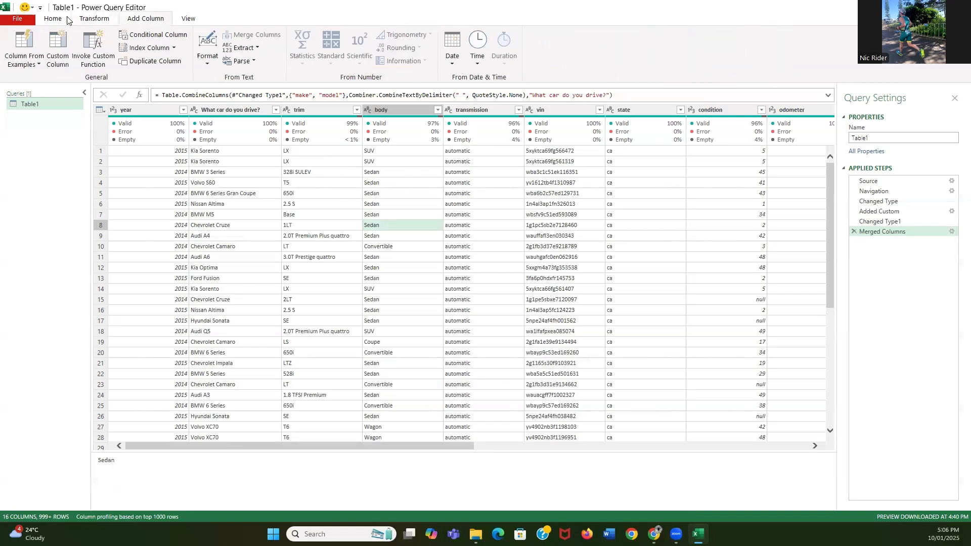
# Replace the value "bmw" with "BMW" in the body column.
pyautogui.click(53, 20)
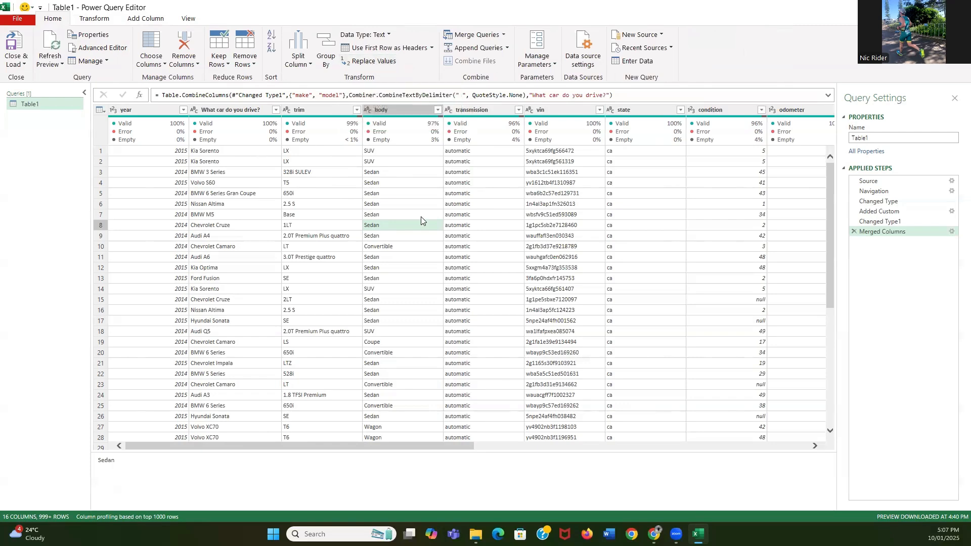
pyautogui.scroll(-3, 421, 220)
pyautogui.scroll(3, 419, 225)
pyautogui.click(397, 152)
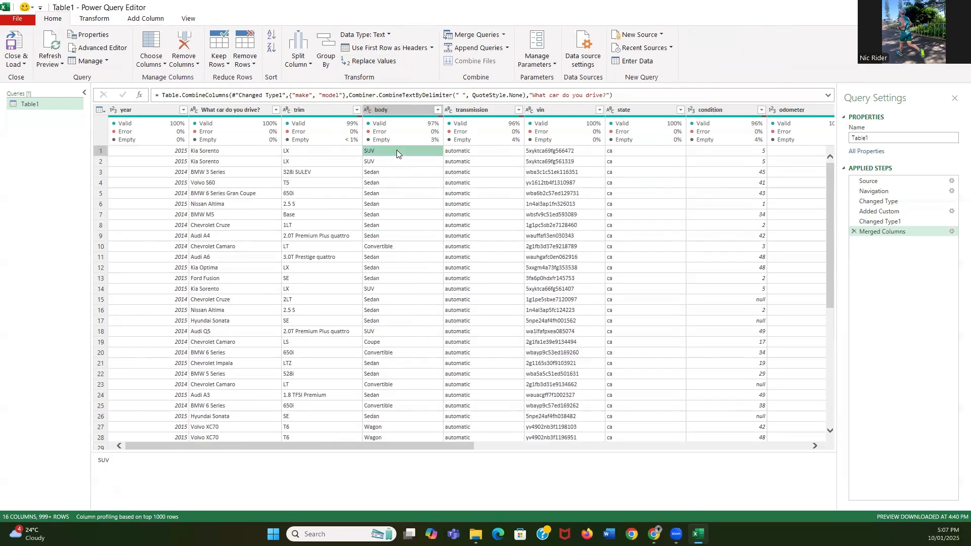
pyautogui.scroll(-7, 414, 224)
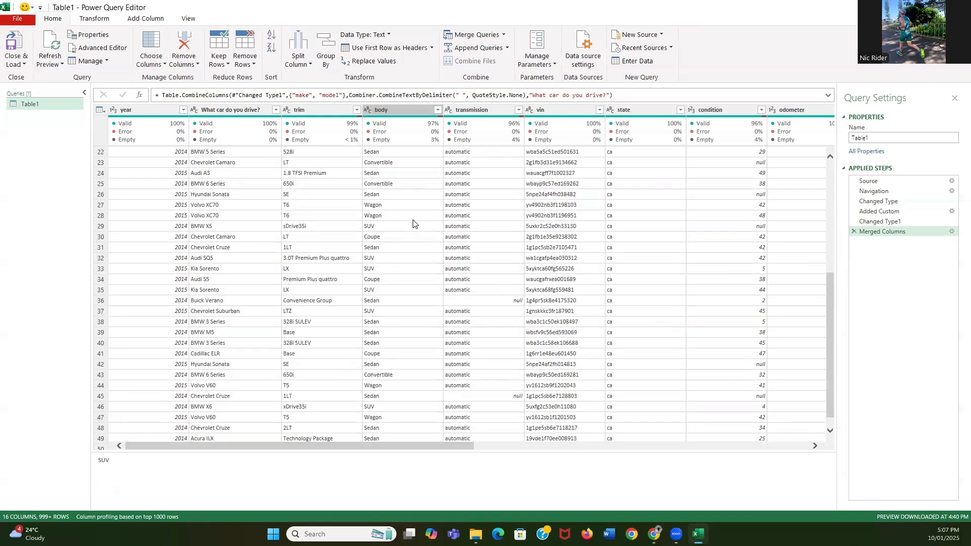
pyautogui.scroll(7, 414, 223)
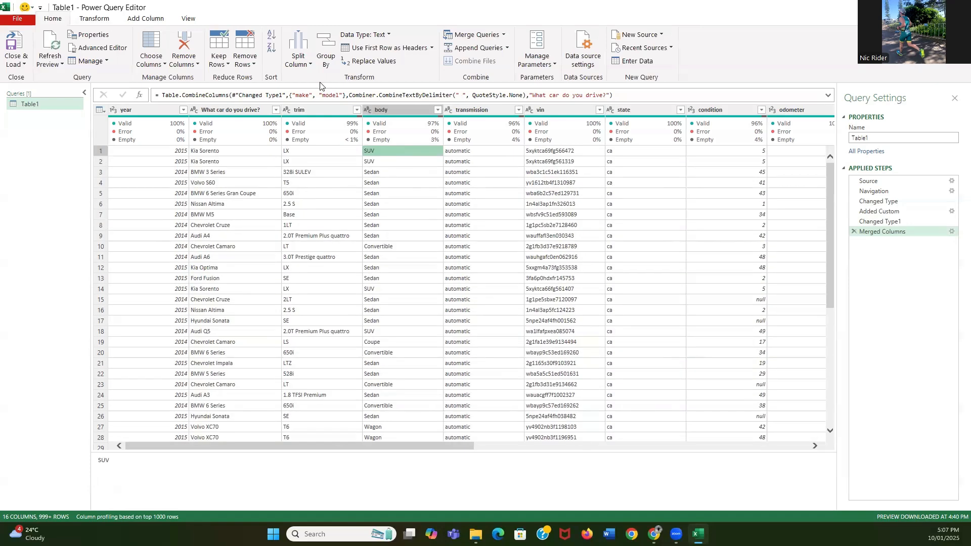
pyautogui.click(368, 60)
pyautogui.doubleClick(379, 248)
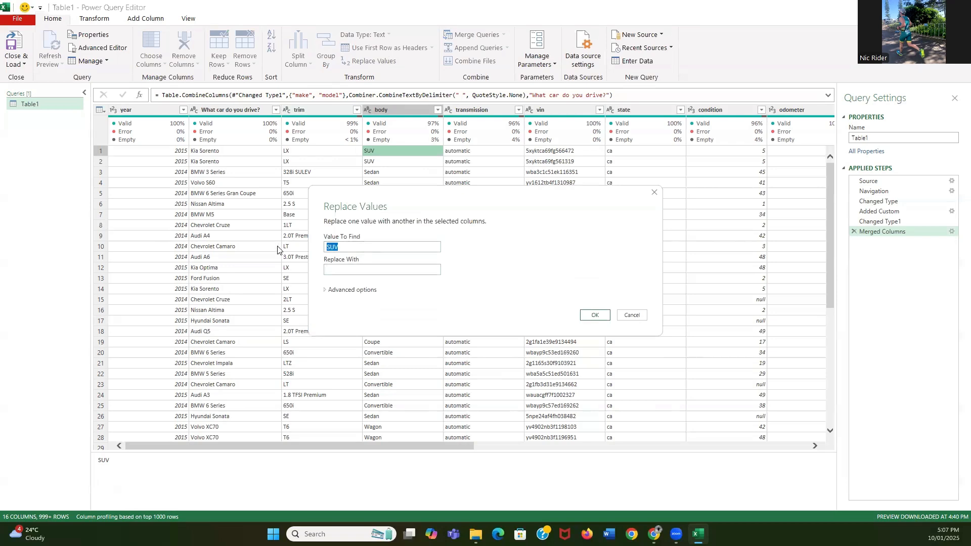
pyautogui.write('b')
pyautogui.write('BMW')
pyautogui.click(592, 315)
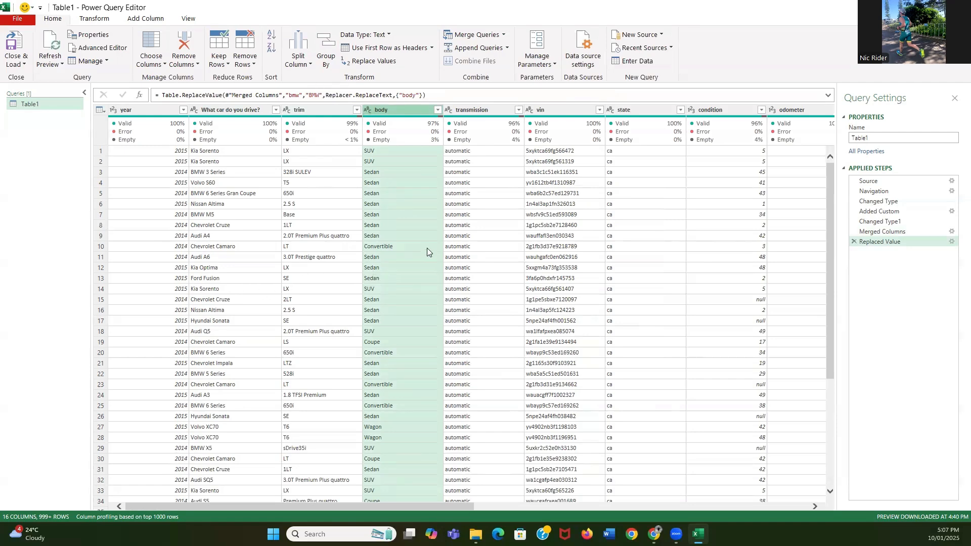
# Look through the table's rows to check the values after the replacement.
pyautogui.scroll(-15, 427, 248)
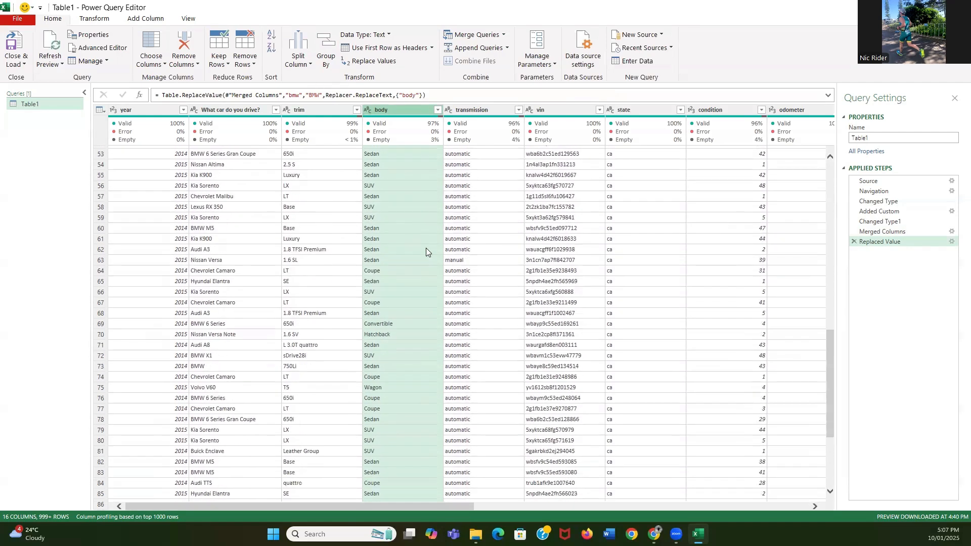
pyautogui.scroll(-20, 427, 248)
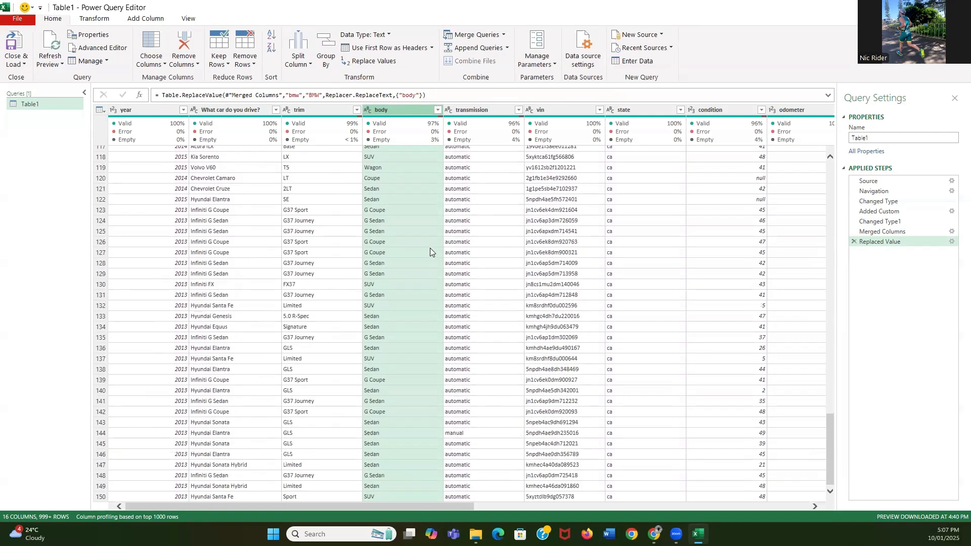
pyautogui.scroll(20, 435, 249)
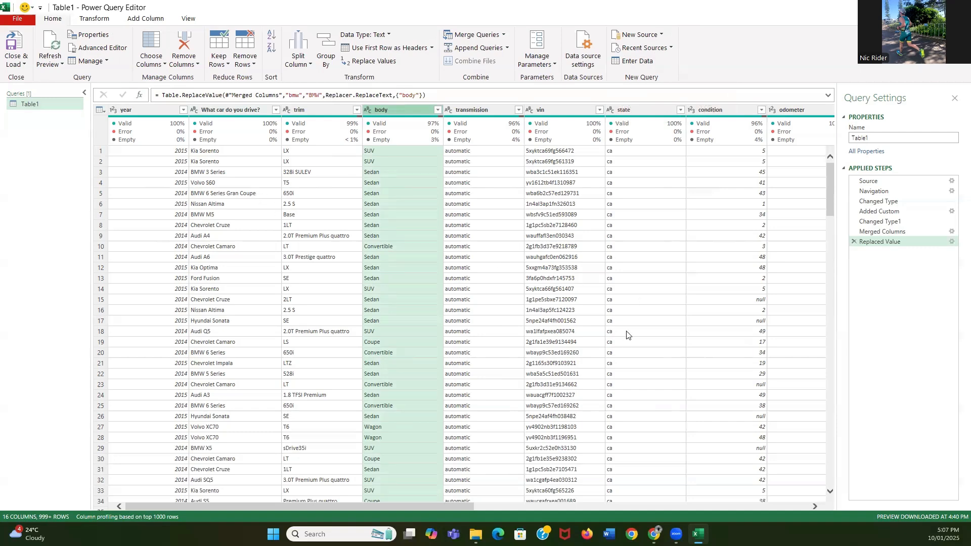
# Find the saledate column beside Price Per Mile and select it.
pyautogui.moveTo(384, 510); pyautogui.dragTo(600, 516)
pyautogui.moveTo(662, 520); pyautogui.dragTo(674, 521)
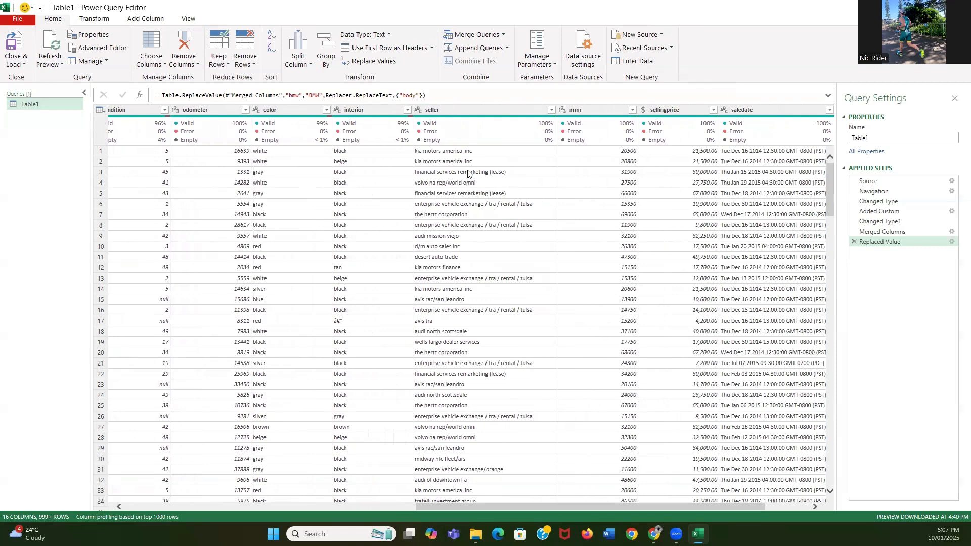
pyautogui.moveTo(557, 504); pyautogui.dragTo(635, 508)
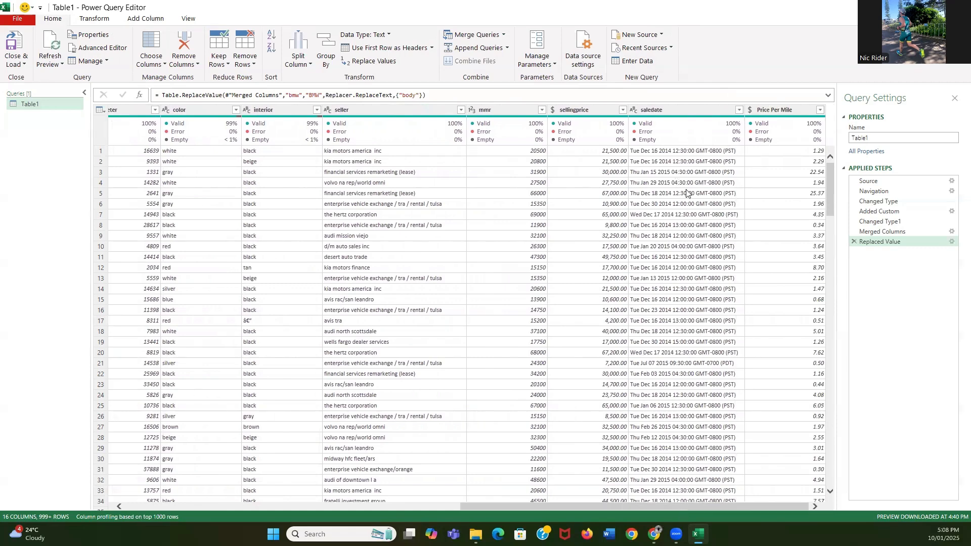
pyautogui.click(684, 111)
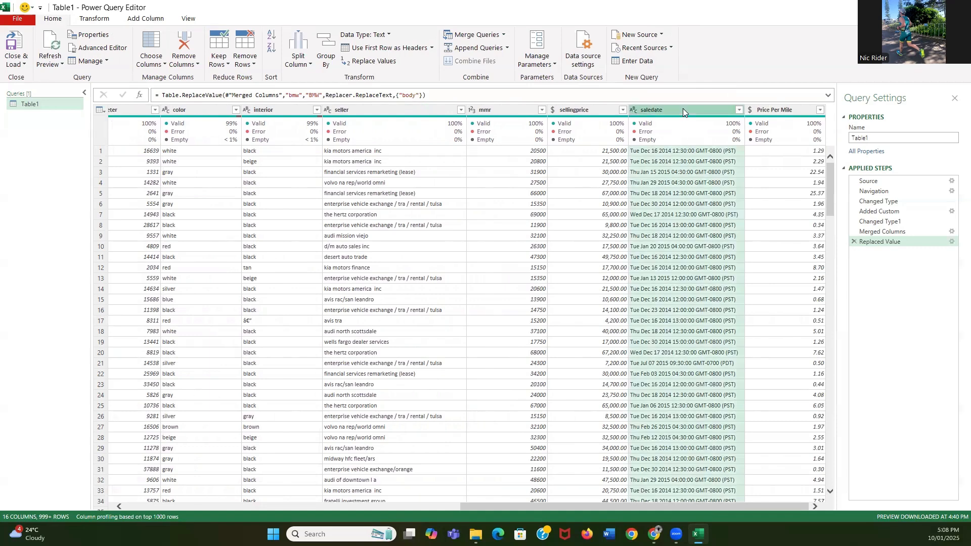
# Try splitting the saledate column by number of characters, repeatedly every 12 characters.
pyautogui.click(305, 63)
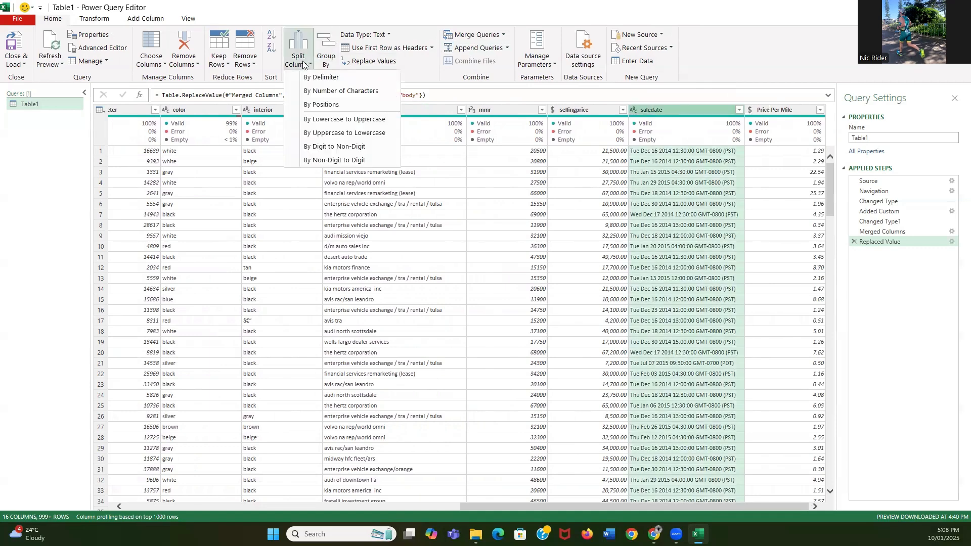
pyautogui.click(310, 91)
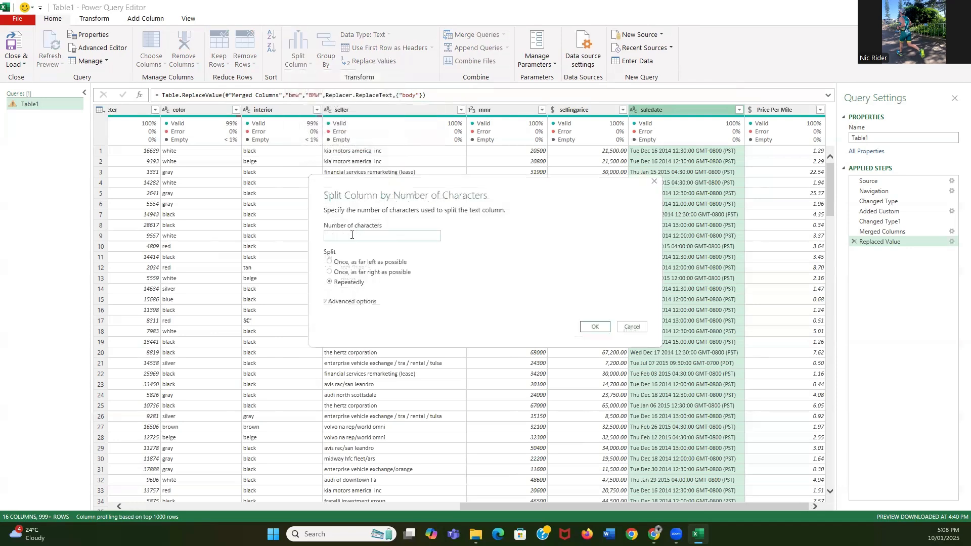
pyautogui.write('12')
pyautogui.click(595, 326)
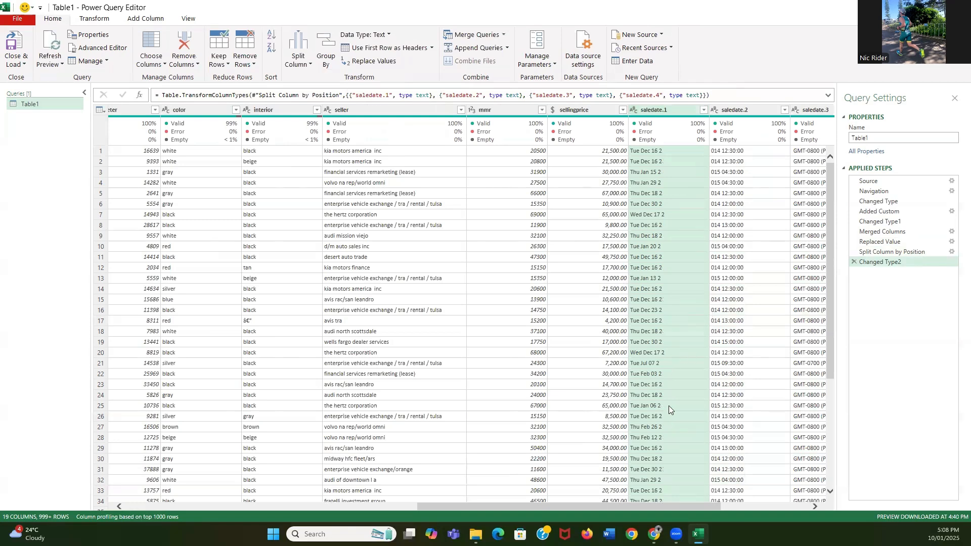
# Remove the Changed Type2 and Split Column by Position steps from the query.
pyautogui.click(854, 262)
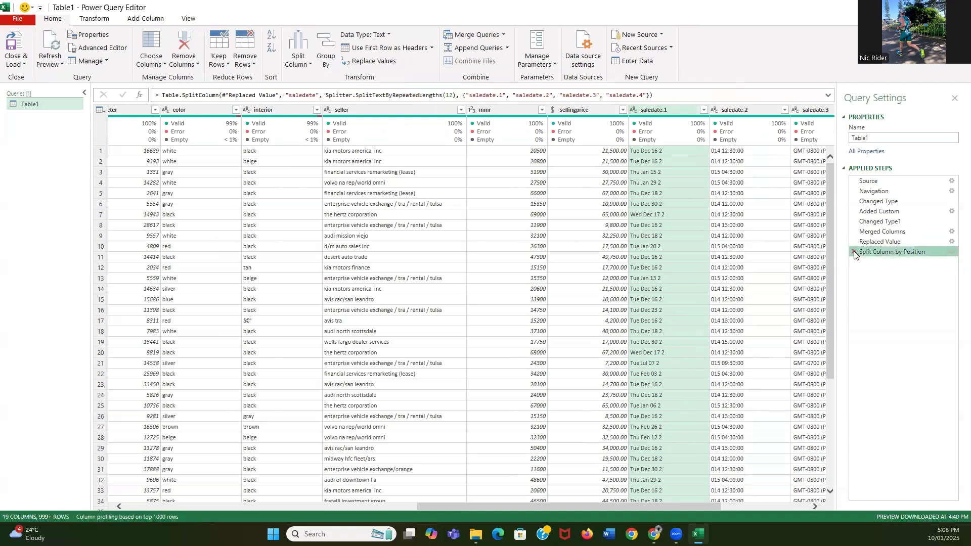
pyautogui.click(854, 252)
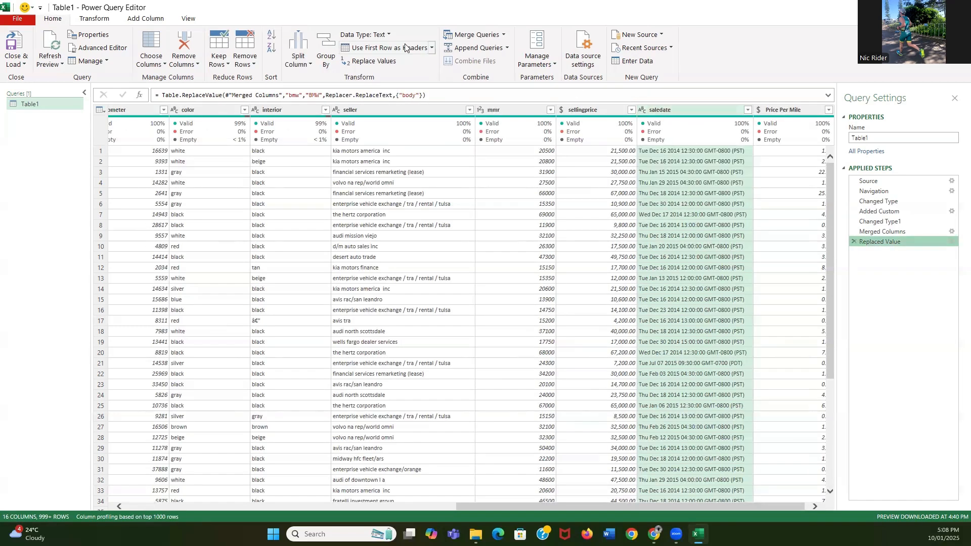
# Split the saledate column by number of characters, repeatedly every 11 characters.
pyautogui.click(310, 61)
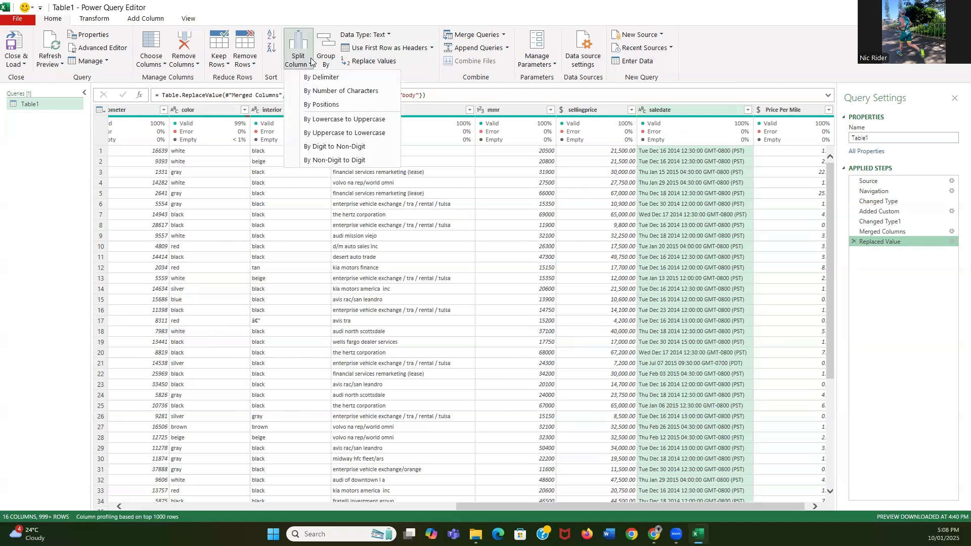
pyautogui.click(339, 92)
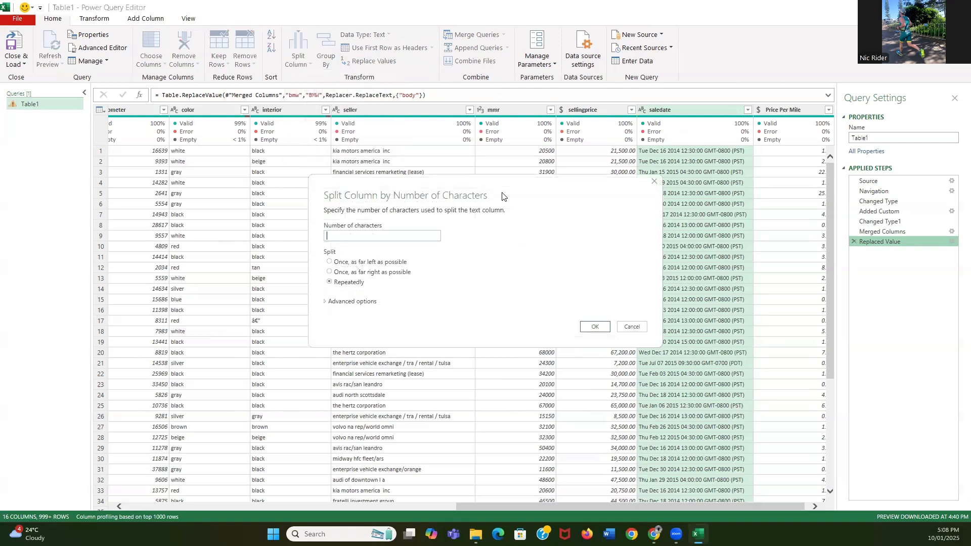
pyautogui.click(362, 233)
pyautogui.write('3')
pyautogui.click(594, 328)
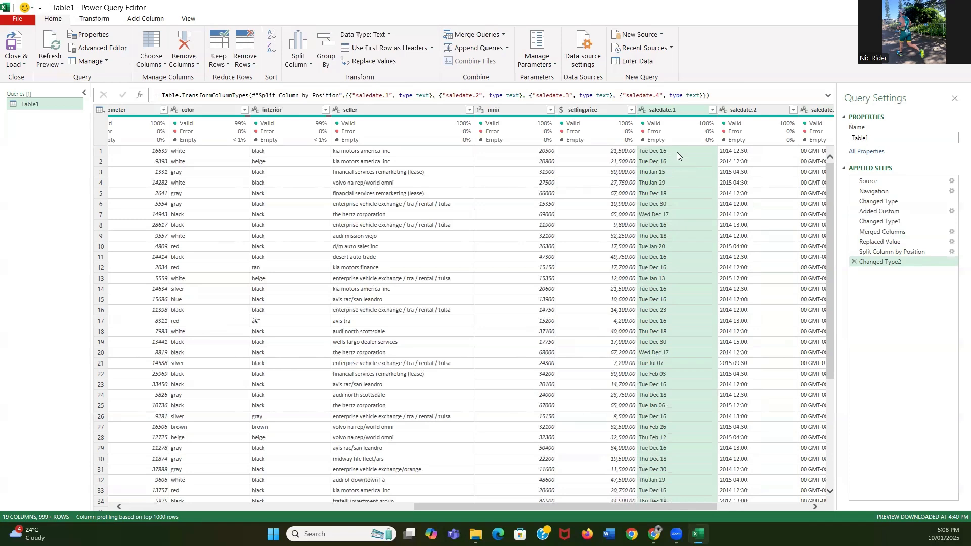
# Rename the saledate.1 column to Date Purchased.
pyautogui.doubleClick(664, 110)
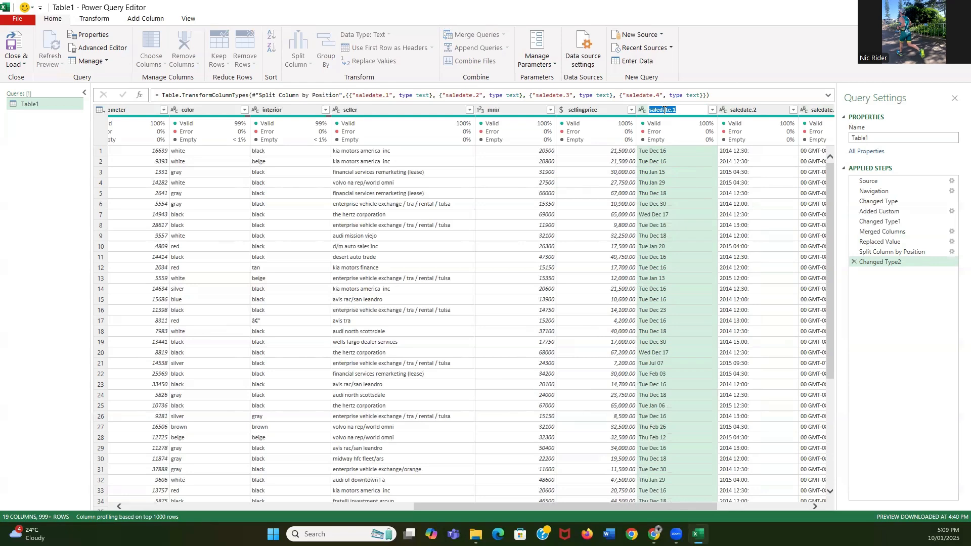
pyautogui.write('Date Purchased')
pyautogui.press('Return')
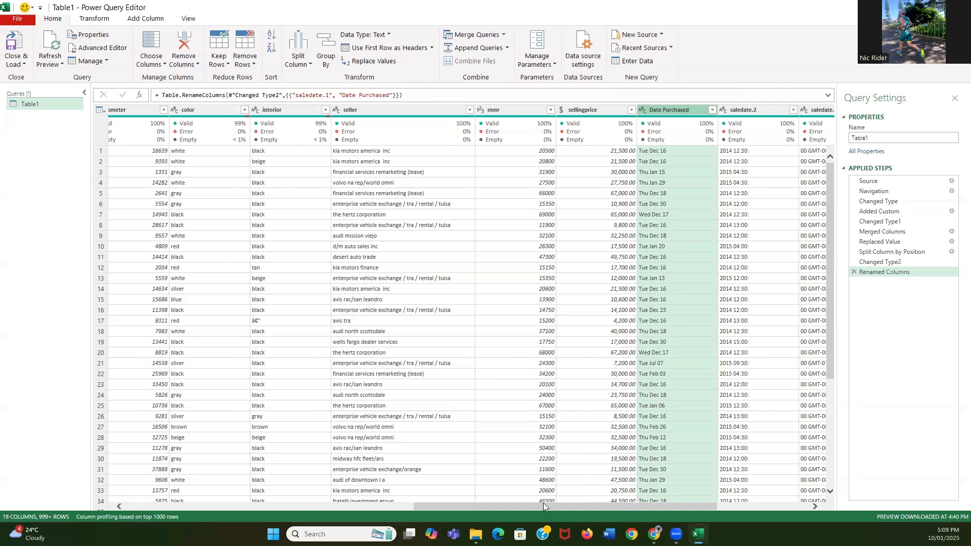
# Close the query editor, load the transformed table into a worksheet, and dismiss the Queries & Connections pane.
pyautogui.moveTo(543, 505); pyautogui.dragTo(612, 508)
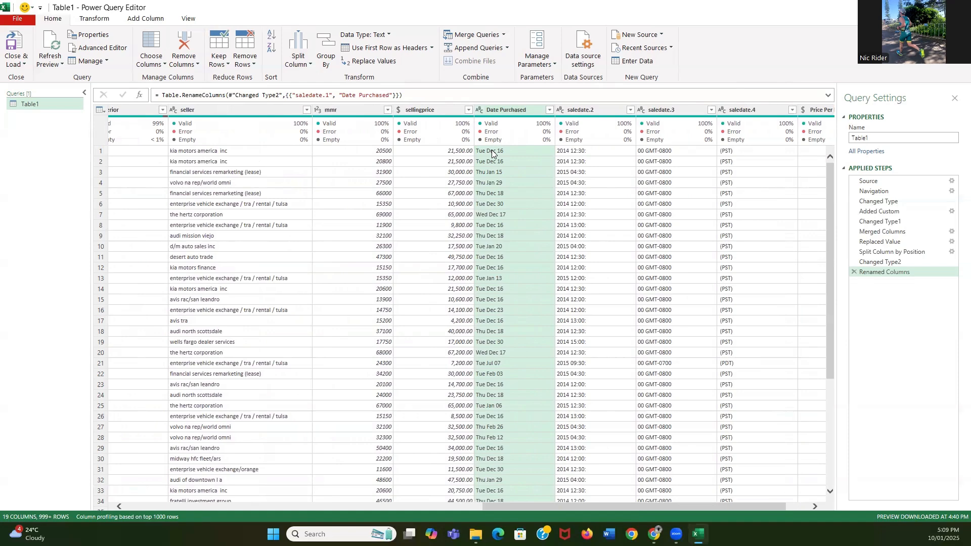
pyautogui.moveTo(509, 506); pyautogui.dragTo(551, 510)
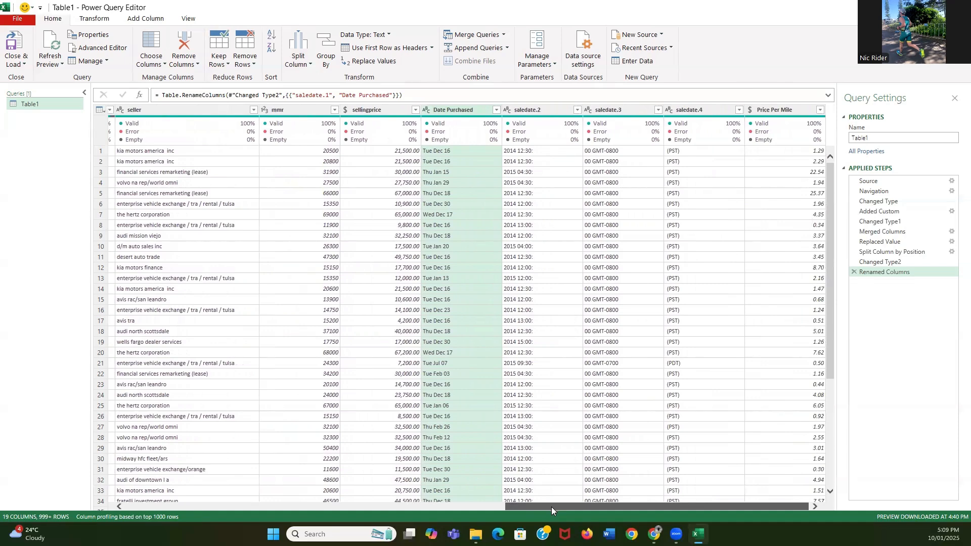
pyautogui.moveTo(552, 506); pyautogui.dragTo(132, 499)
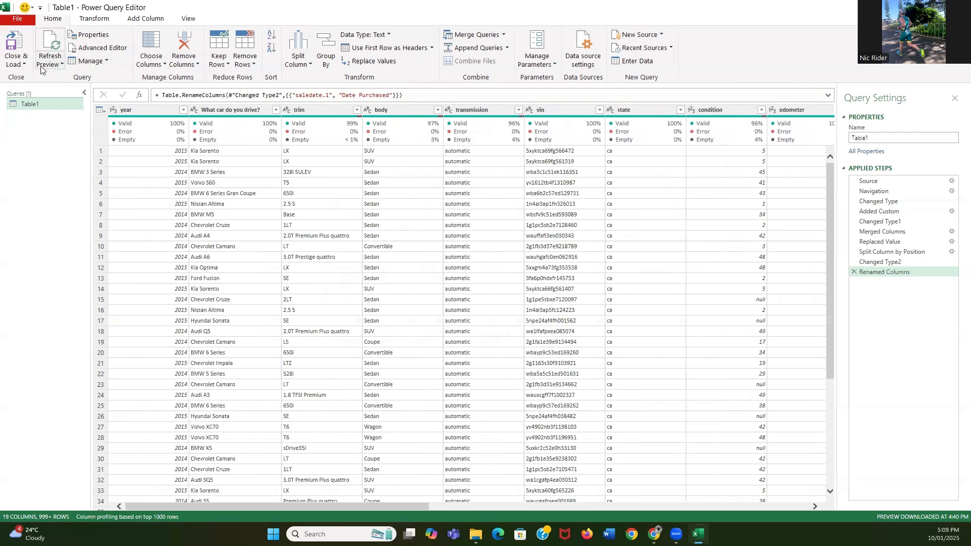
pyautogui.click(16, 66)
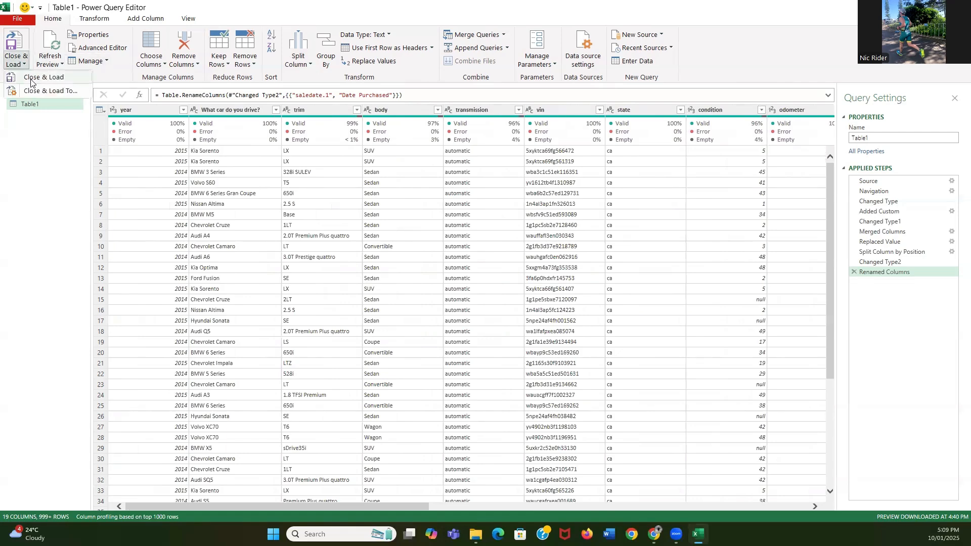
pyautogui.click(28, 86)
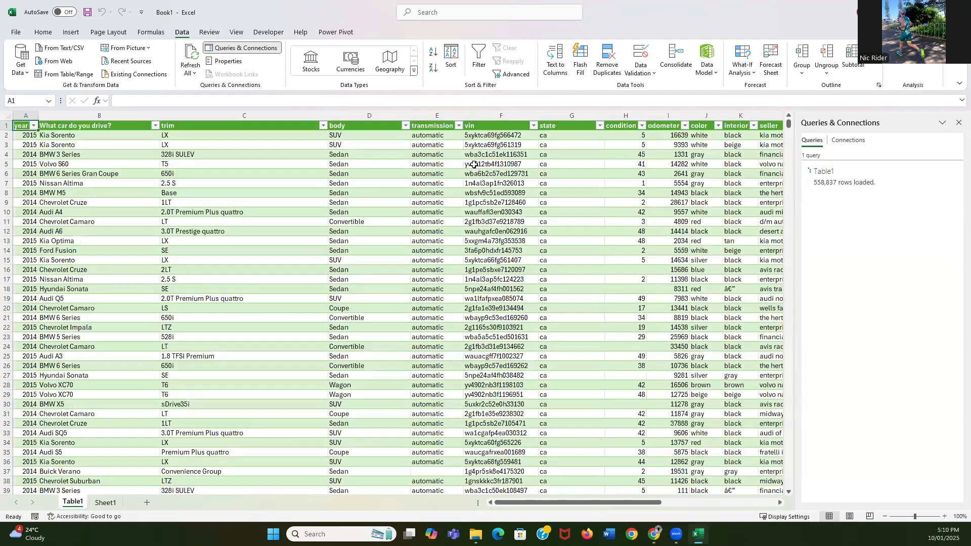
pyautogui.click(959, 122)
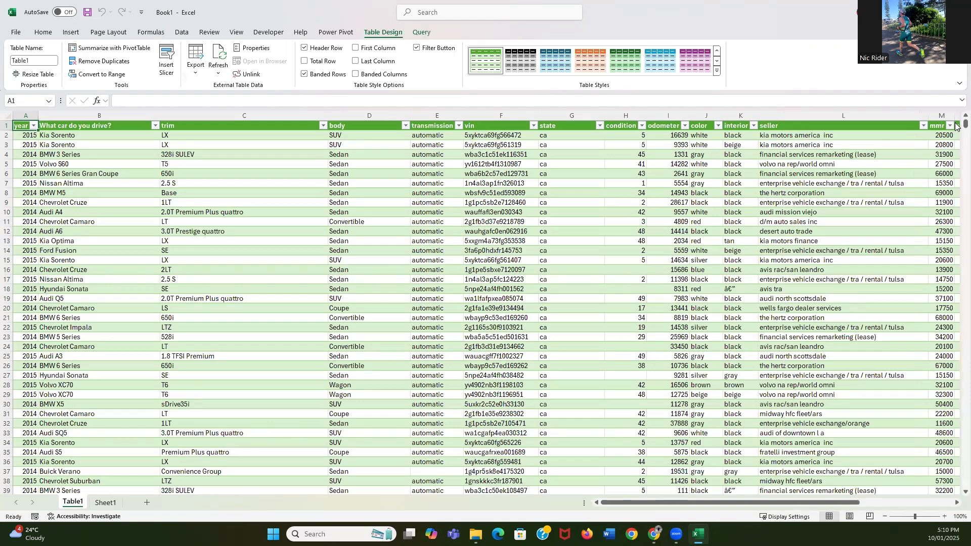
# Check the loaded table down to its last row and widen the year column.
pyautogui.moveTo(966, 124); pyautogui.dragTo(965, 483)
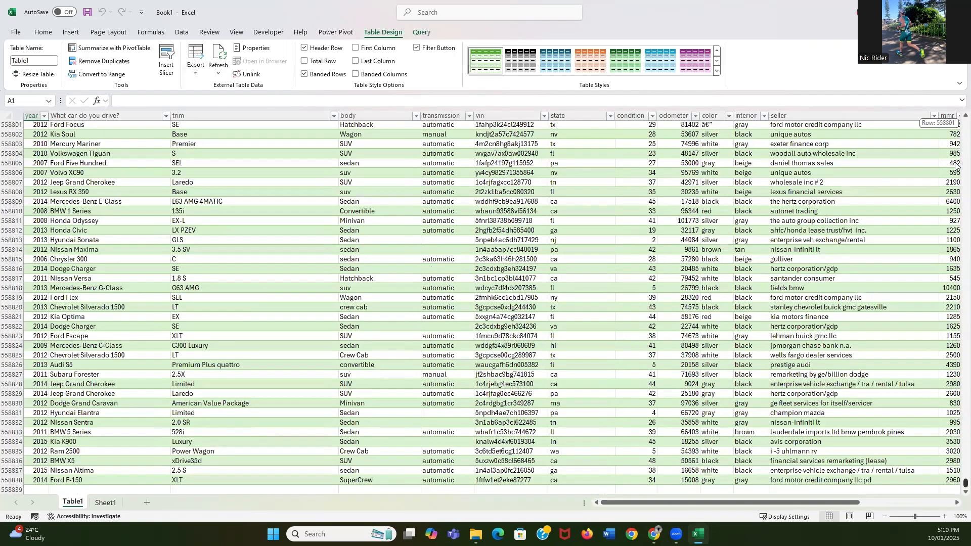
pyautogui.moveTo(956, 165); pyautogui.dragTo(959, 68)
pyautogui.click(115, 135)
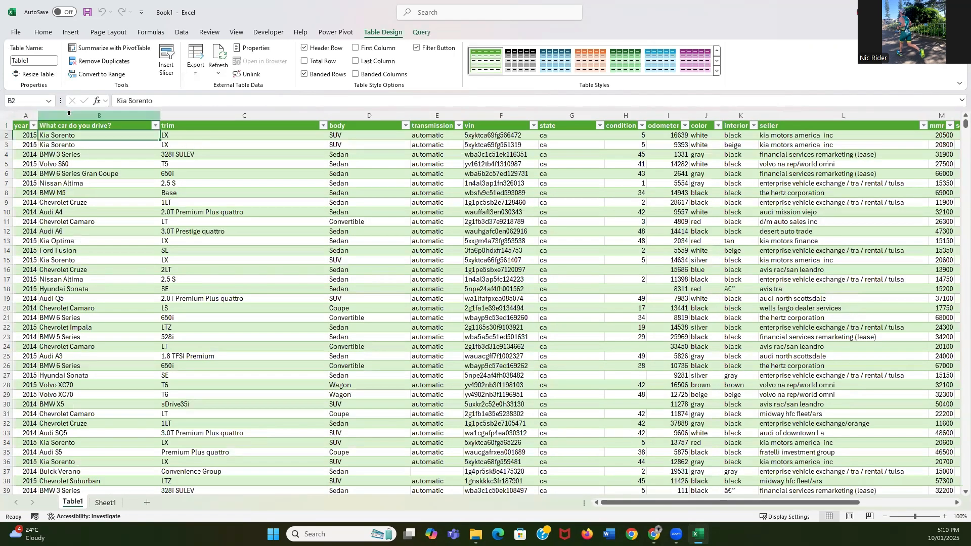
pyautogui.moveTo(38, 113); pyautogui.dragTo(65, 113)
pyautogui.click(285, 152)
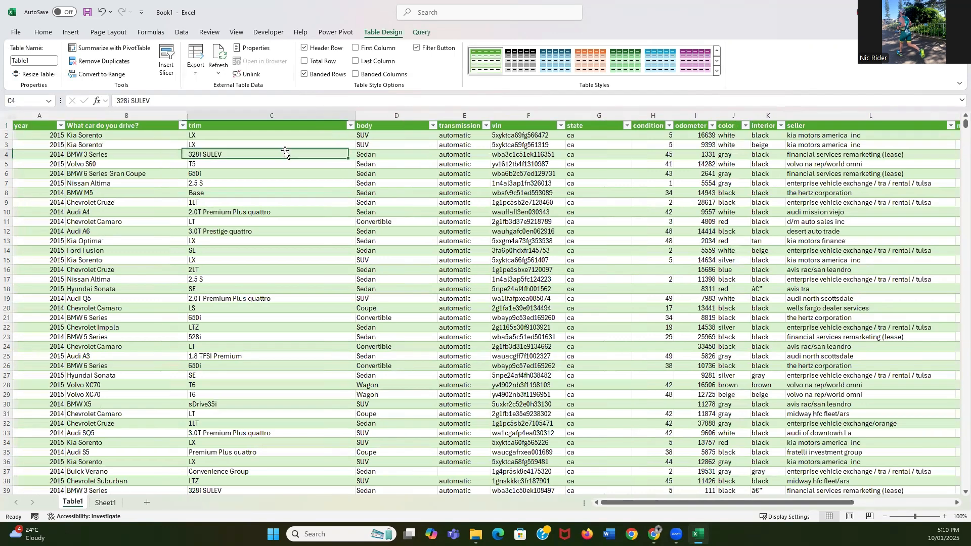
pyautogui.click(130, 144)
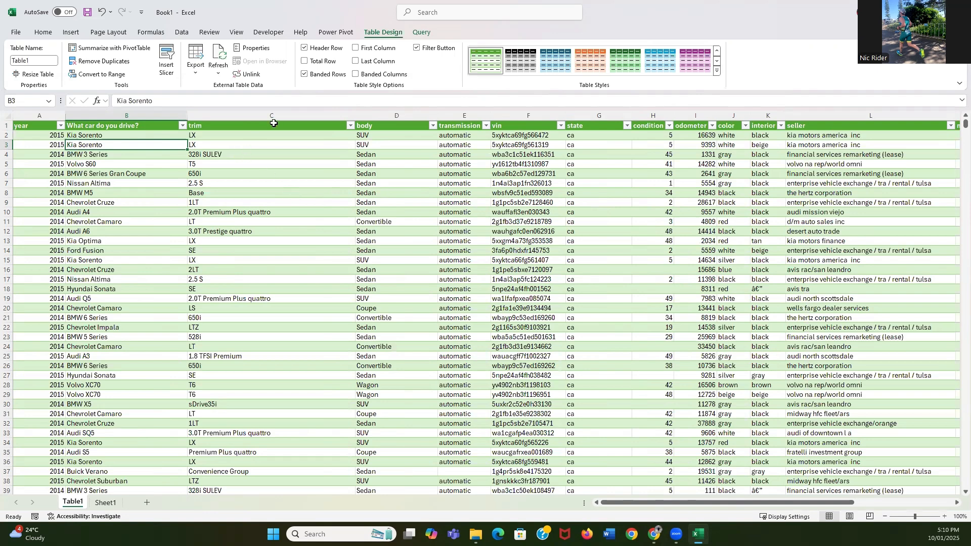
# Add the loaded car table to the Power Pivot data model.
pyautogui.click(47, 33)
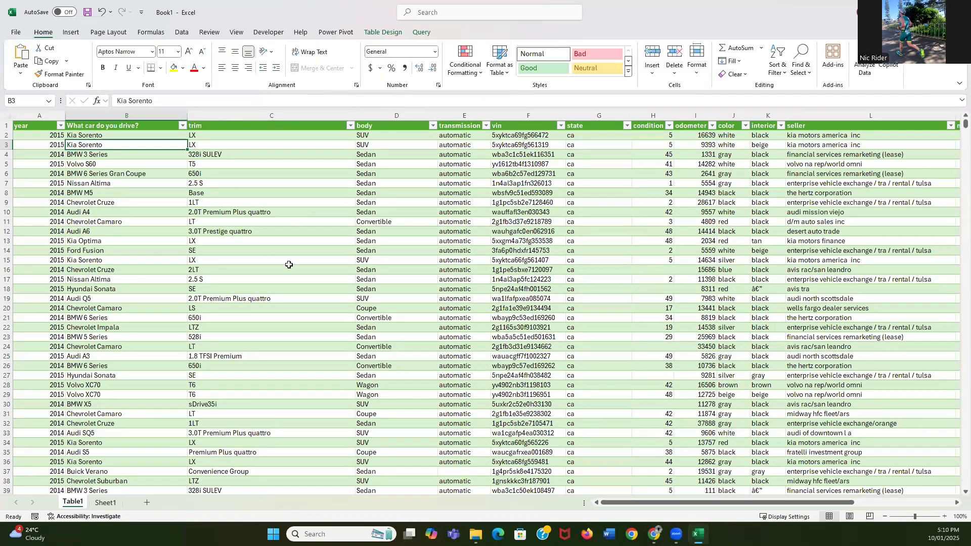
pyautogui.click(348, 36)
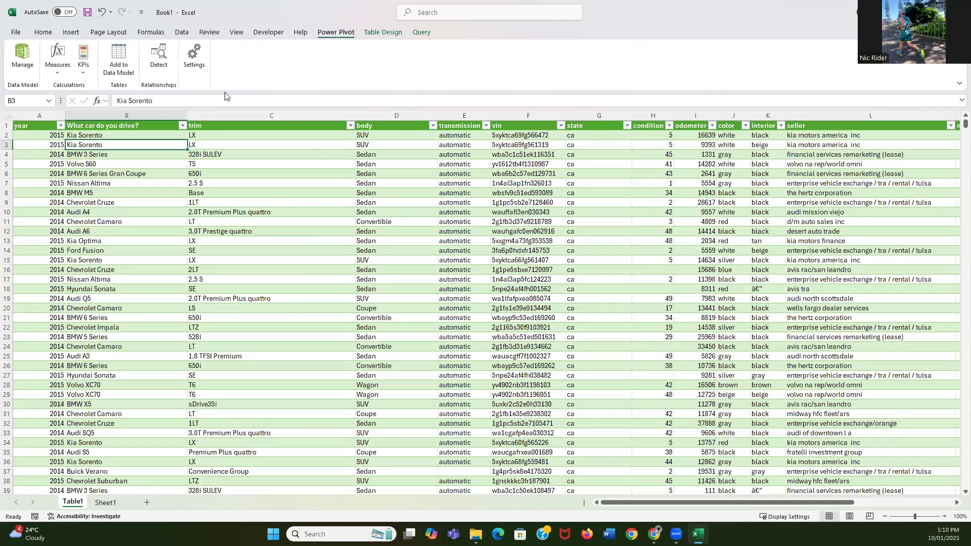
pyautogui.click(116, 75)
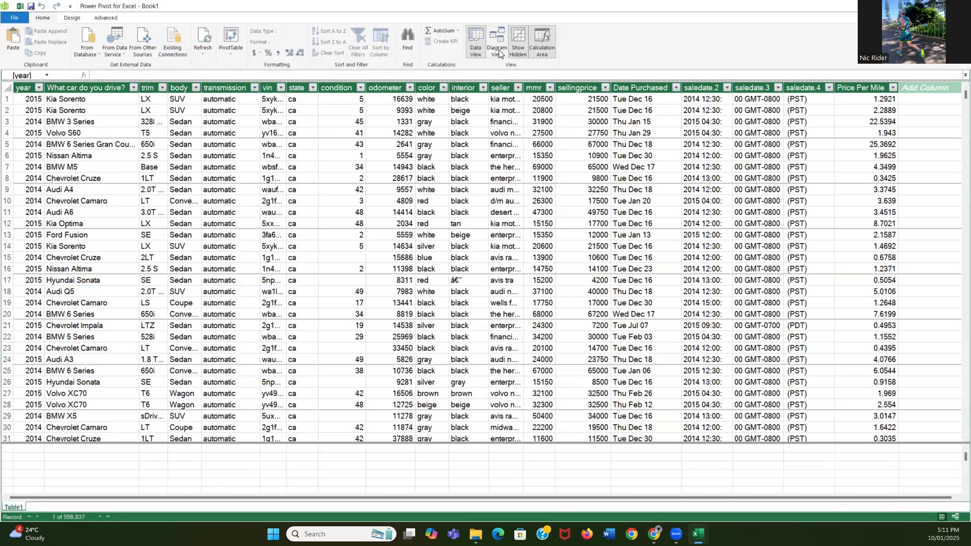
# Show the data model as a diagram and enlarge the Table1 box to reveal more of its fields.
pyautogui.click(498, 48)
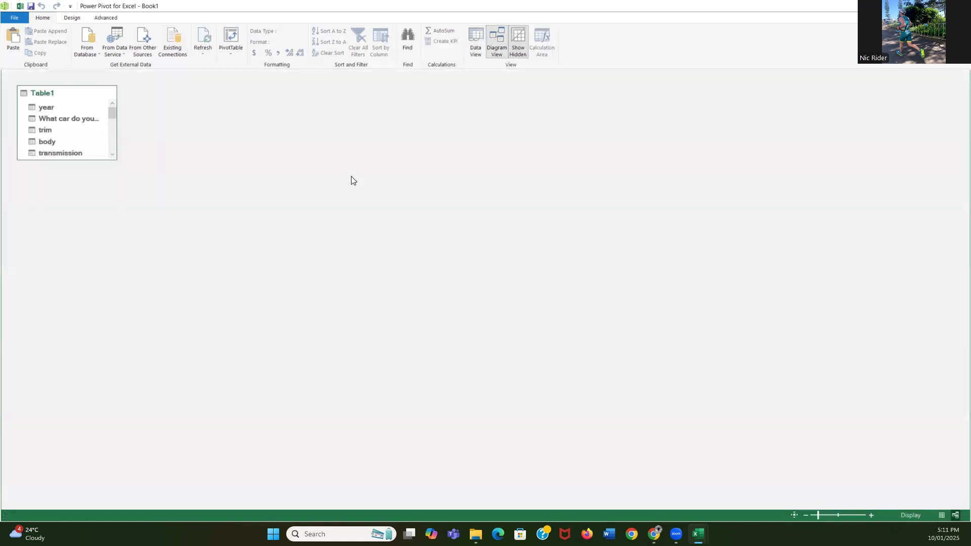
pyautogui.moveTo(79, 93); pyautogui.dragTo(80, 94)
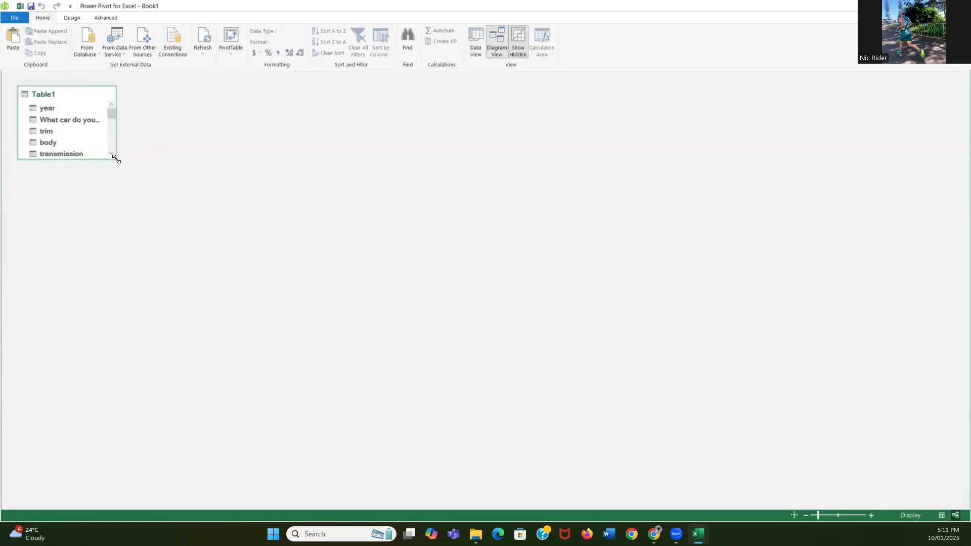
pyautogui.moveTo(116, 158); pyautogui.dragTo(176, 269)
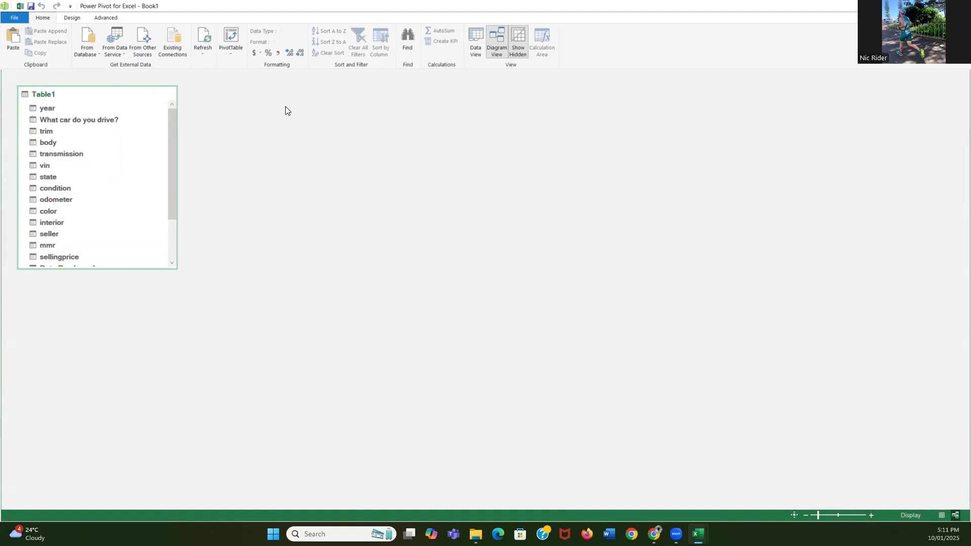
# Create a PivotTable from the data model on a new worksheet.
pyautogui.click(229, 59)
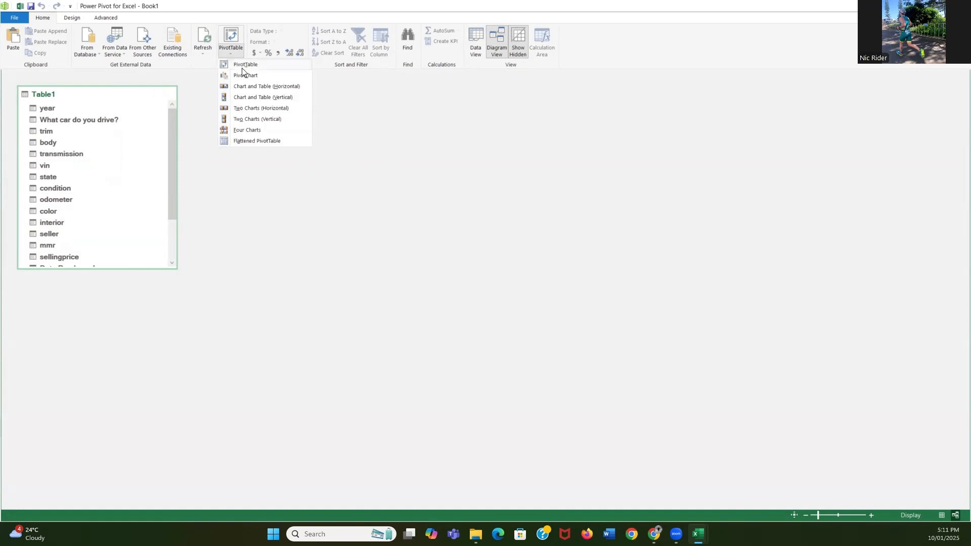
pyautogui.click(242, 65)
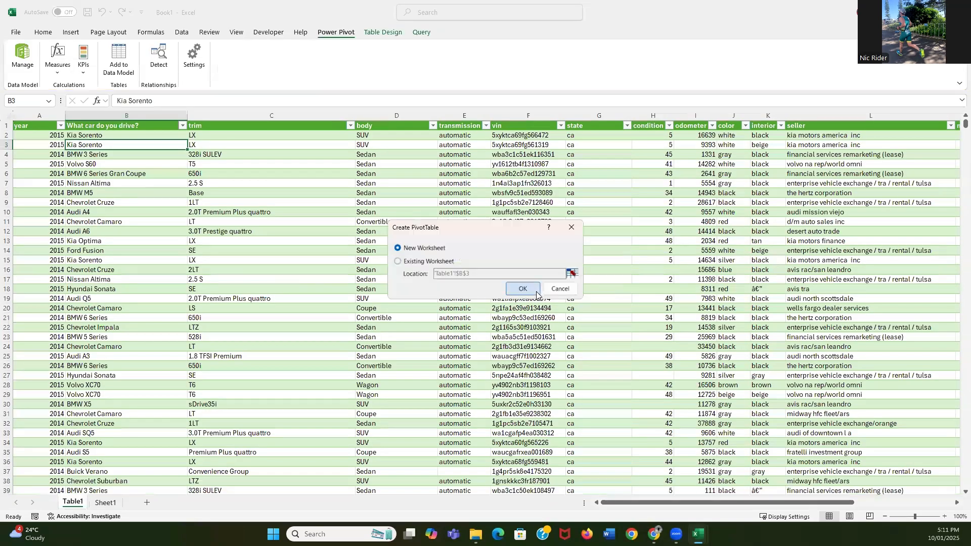
pyautogui.click(539, 292)
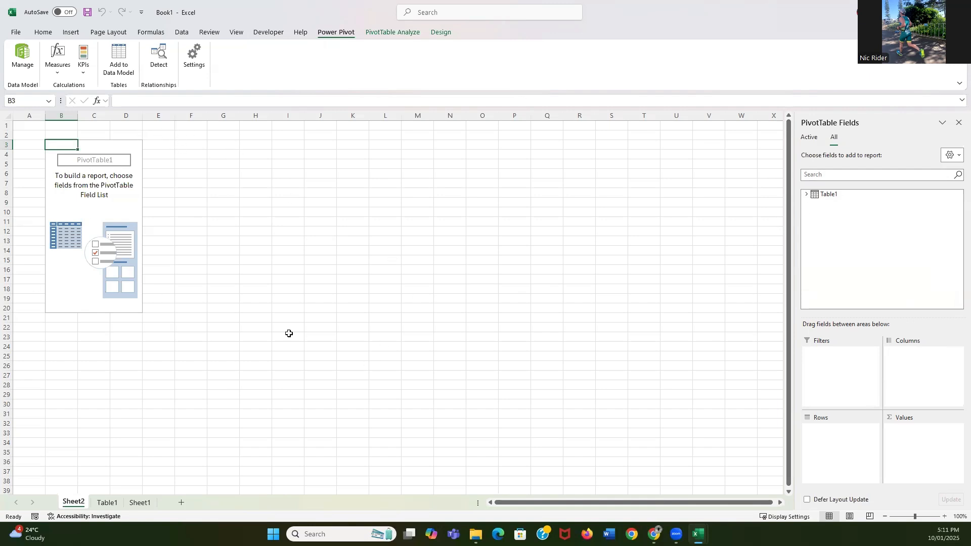
# Look at Sheet1 and return to the Table1 worksheet.
pyautogui.click(49, 35)
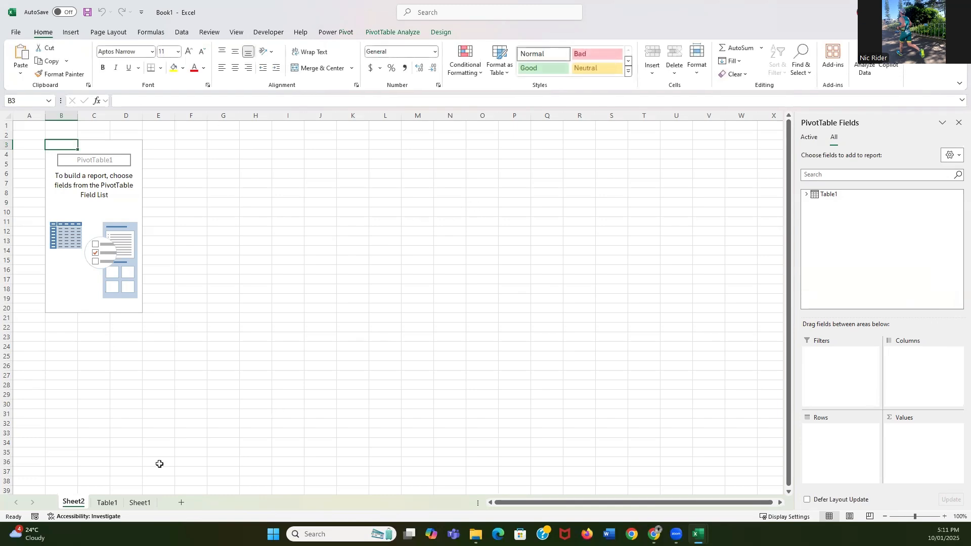
pyautogui.click(139, 503)
pyautogui.click(108, 503)
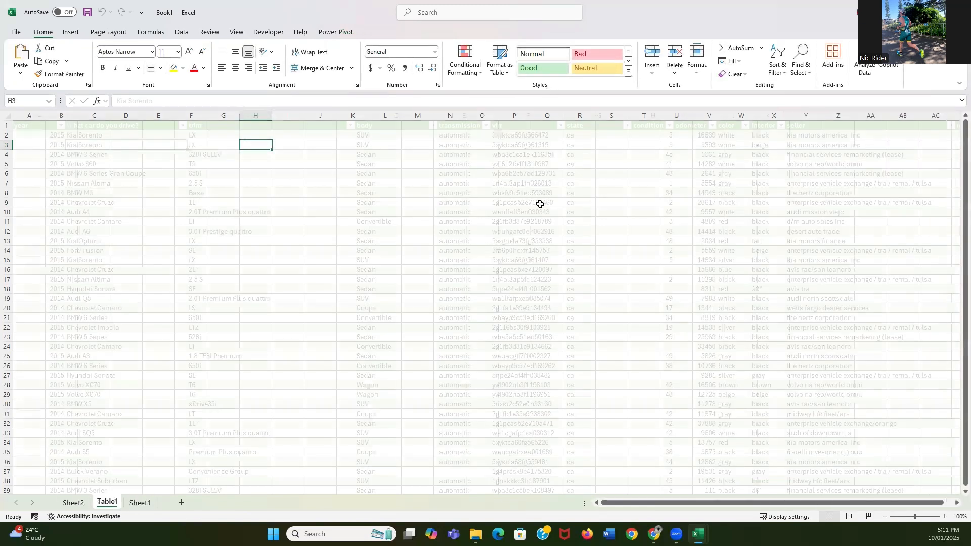